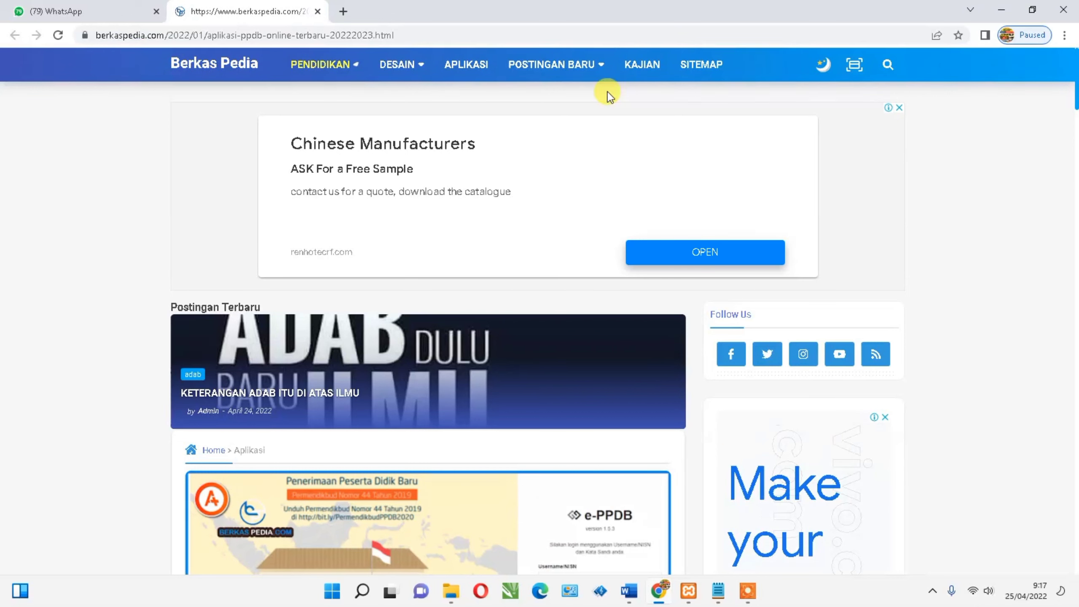
- Scroll past the feature lists and Panduan Instalasi to the SOURCE CODE APLIKASI and DATABASE APLIKASI links
scroll(1057, 260, "down", 6)
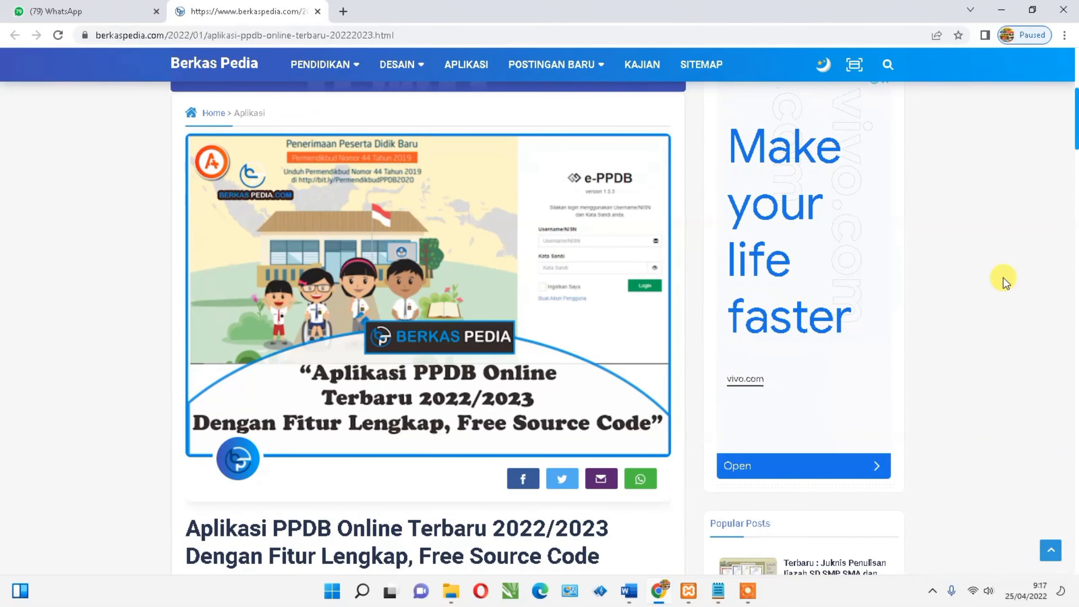
scroll(1004, 277, "down", 3)
scroll(1006, 275, "down", 3)
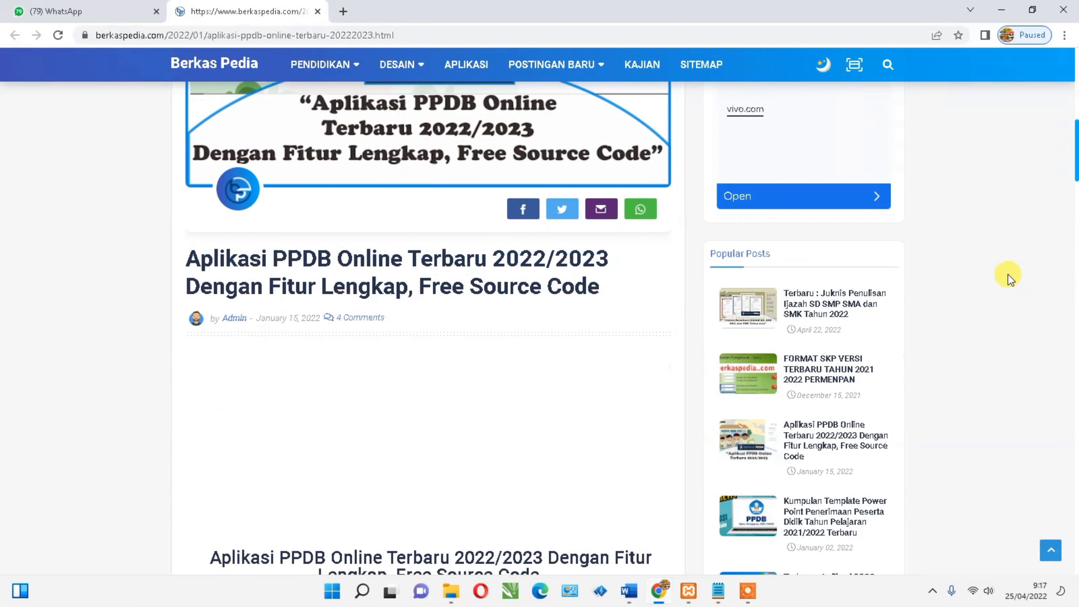
scroll(1008, 274, "down", 2)
scroll(617, 349, "down", 8)
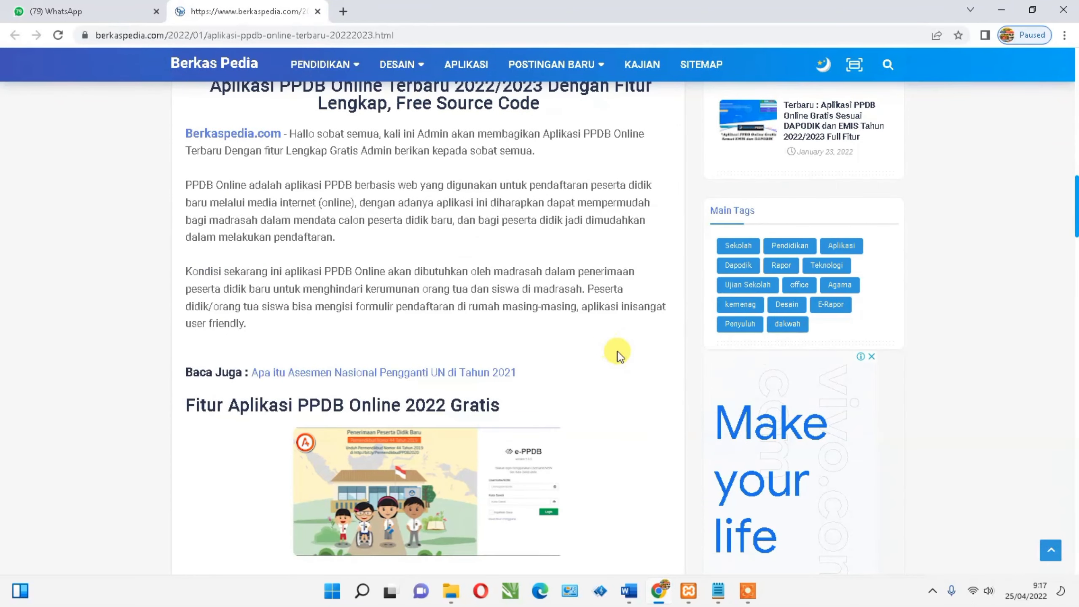
scroll(618, 353, "down", 3)
scroll(626, 352, "down", 5)
scroll(634, 352, "down", 8)
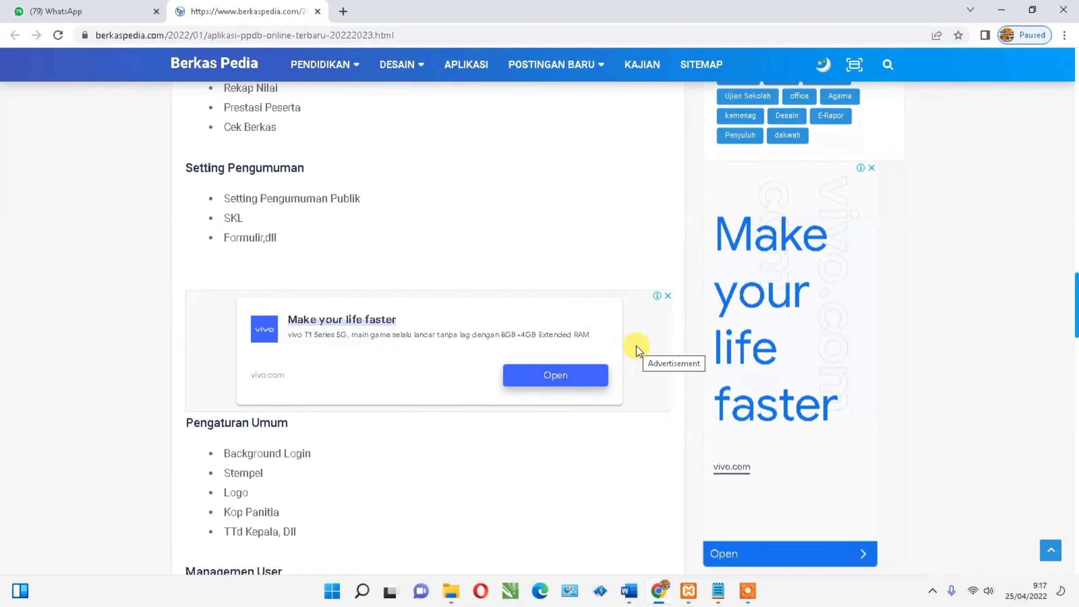
scroll(637, 350, "up", 3)
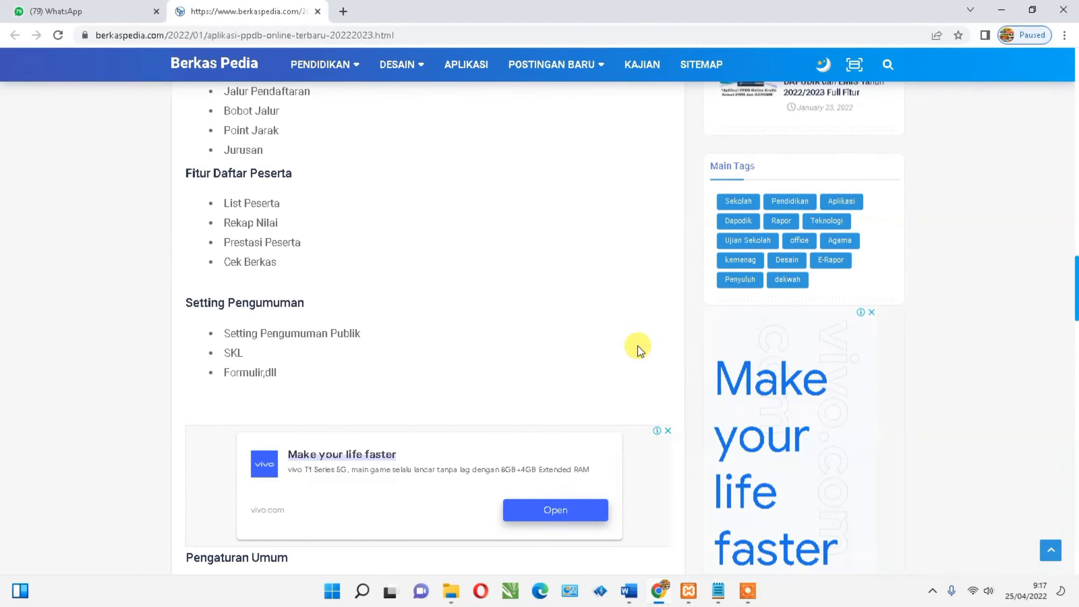
scroll(639, 351, "up", 2)
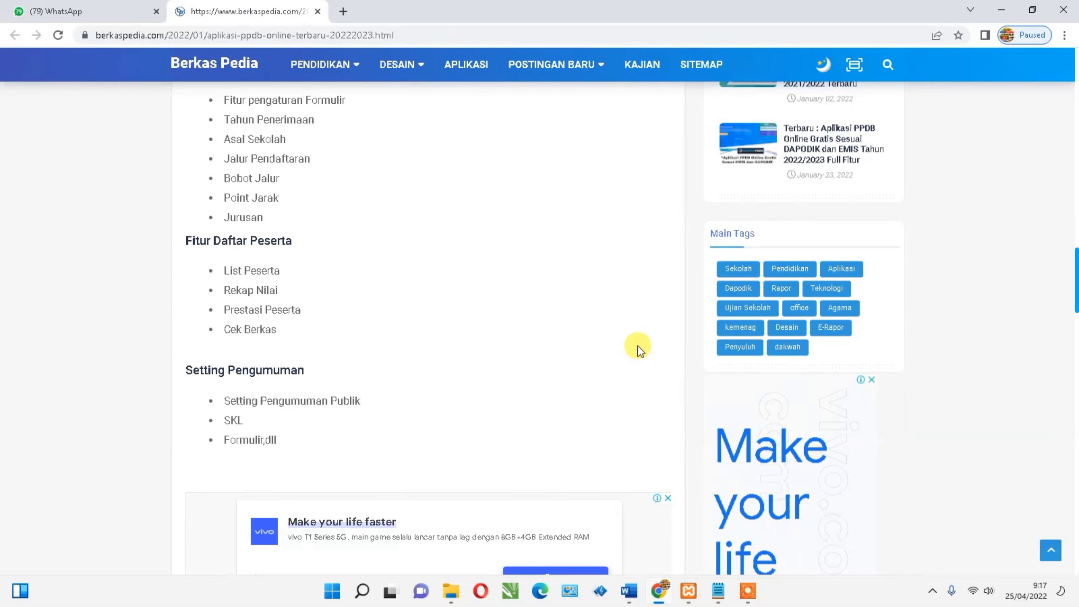
scroll(639, 351, "up", 2)
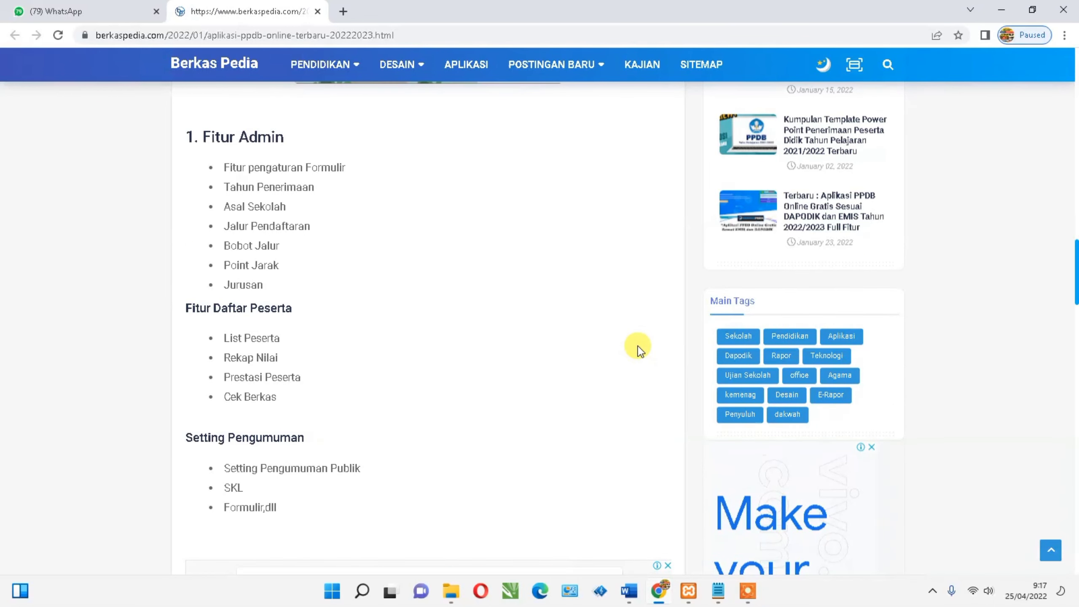
scroll(639, 351, "down", 10)
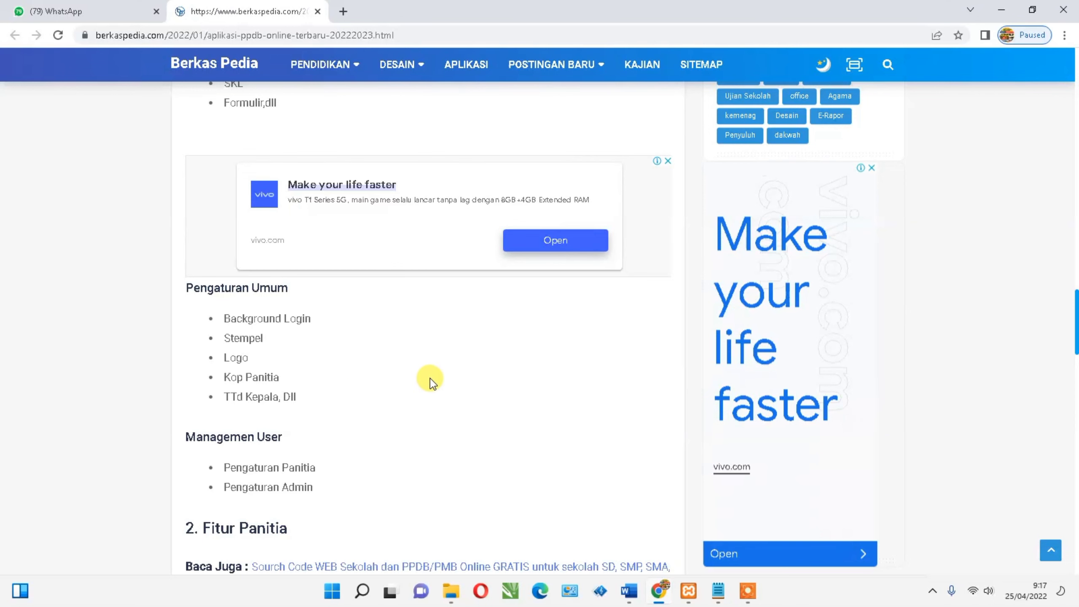
scroll(430, 378, "down", 7)
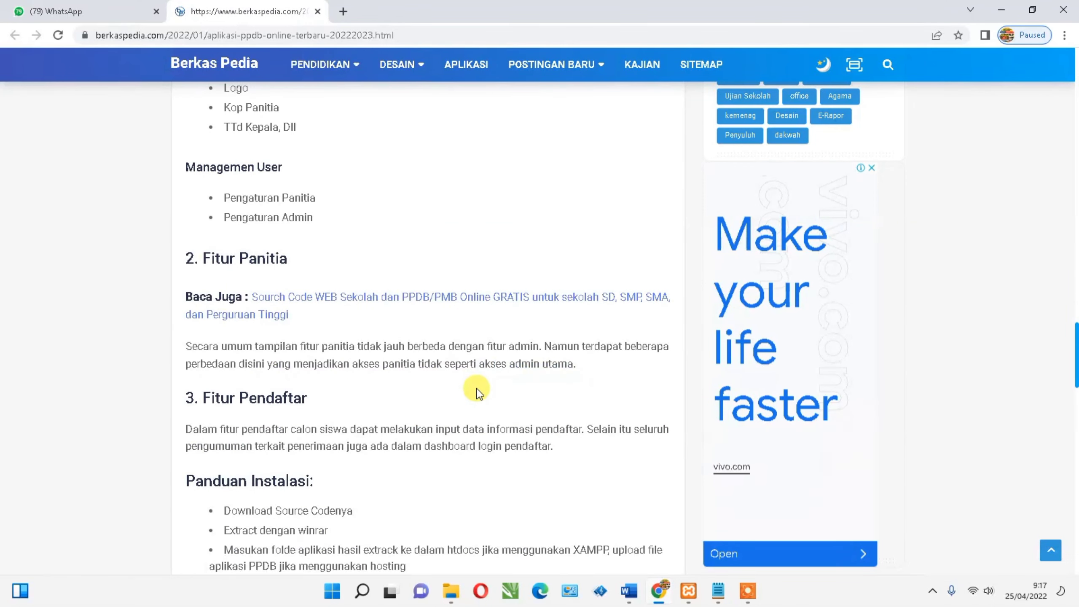
scroll(477, 393, "down", 3)
scroll(479, 398, "down", 5)
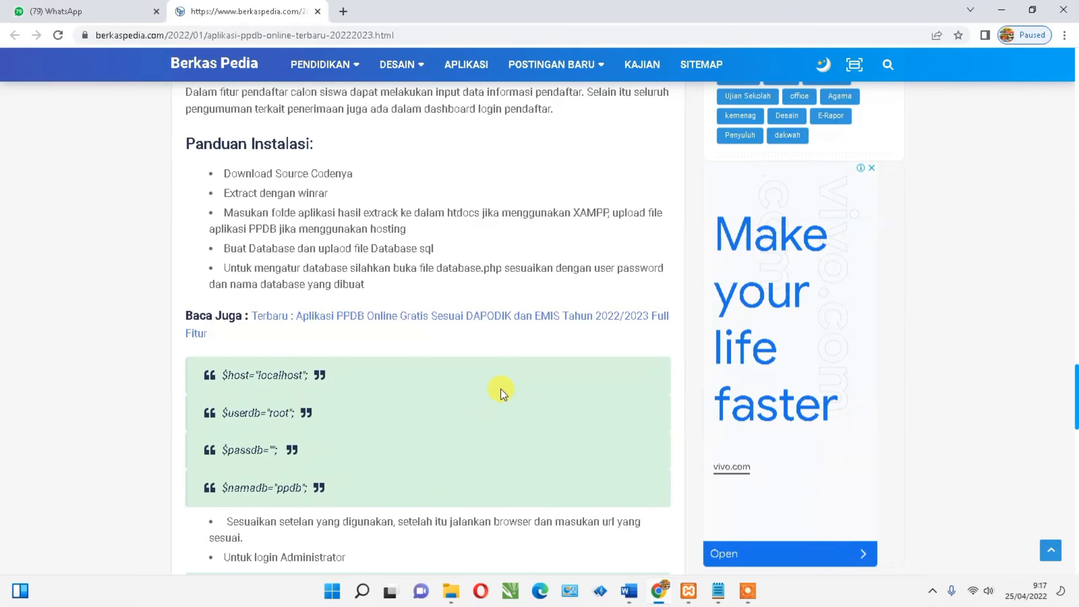
scroll(501, 389, "down", 2)
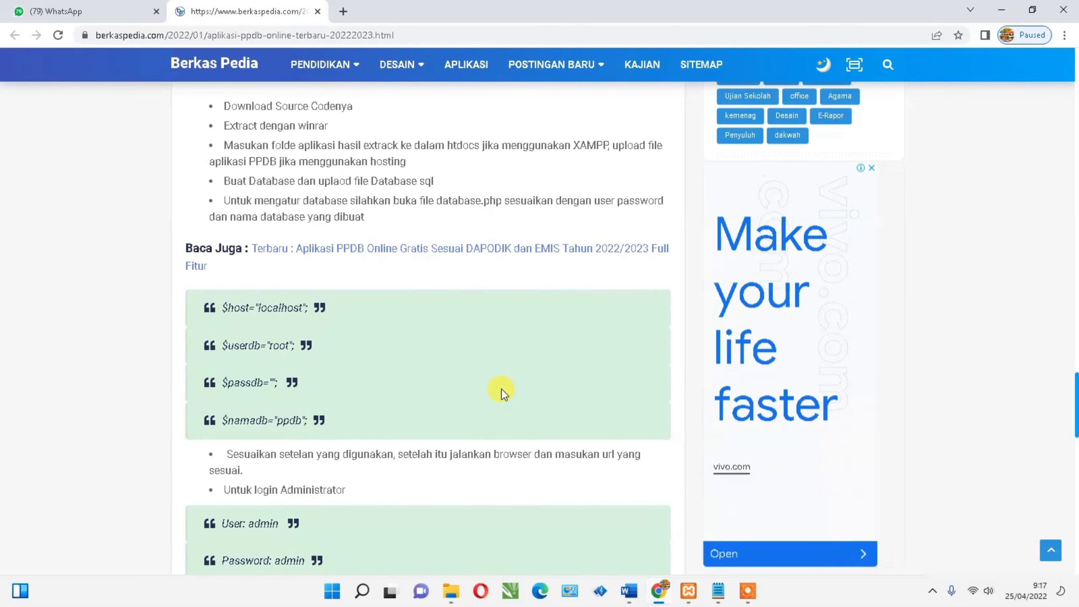
scroll(500, 388, "down", 2)
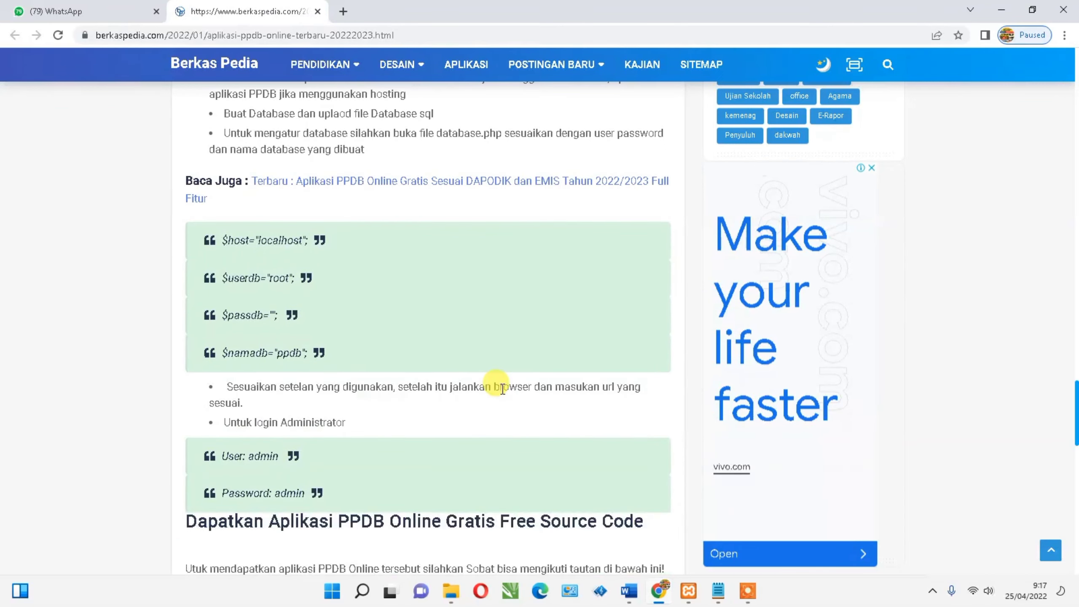
scroll(502, 389, "down", 2)
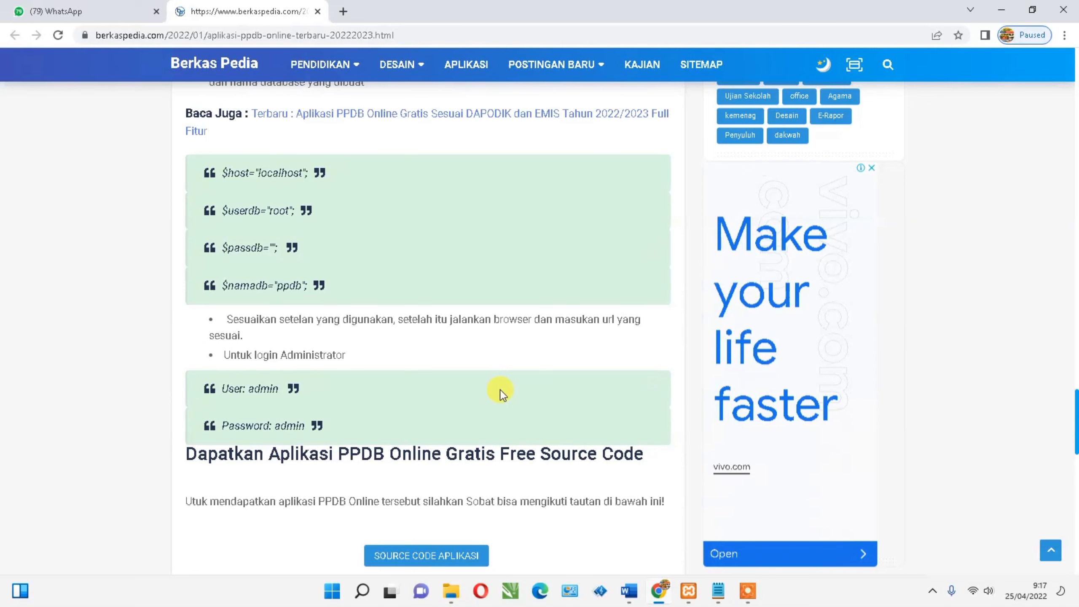
scroll(501, 388, "down", 6)
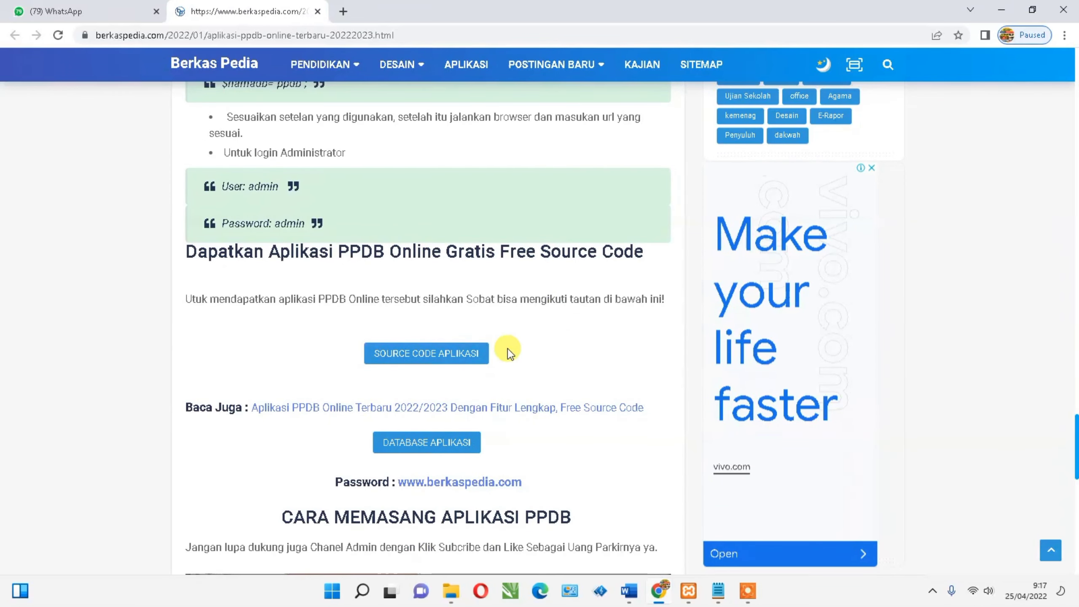
- Download eppdb (1).zip from Google Drive despite the virus-scan warning, then return to the article
left_click(428, 351)
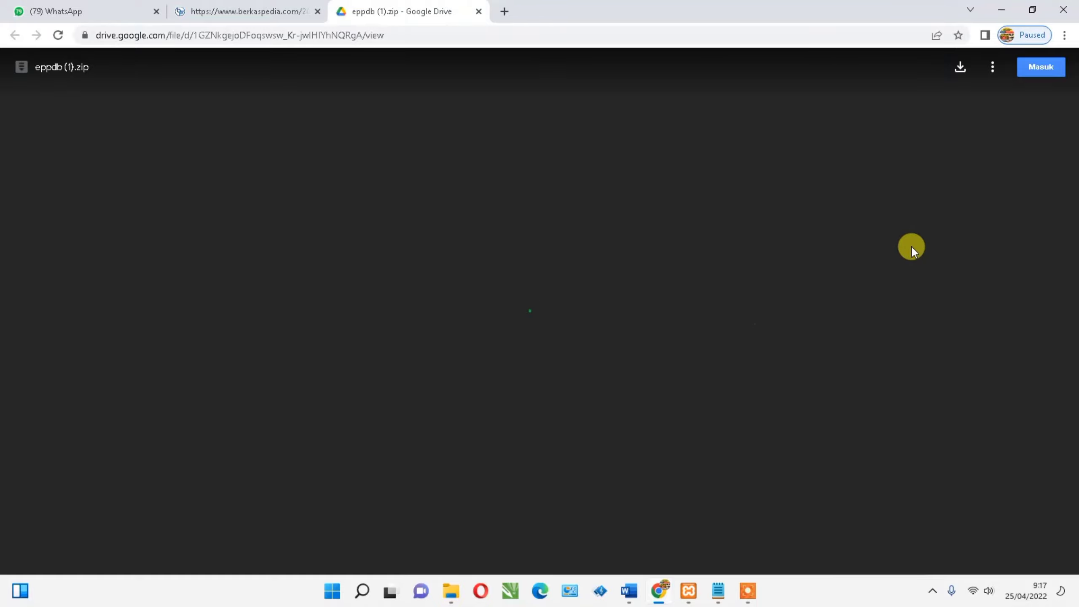
left_click(960, 70)
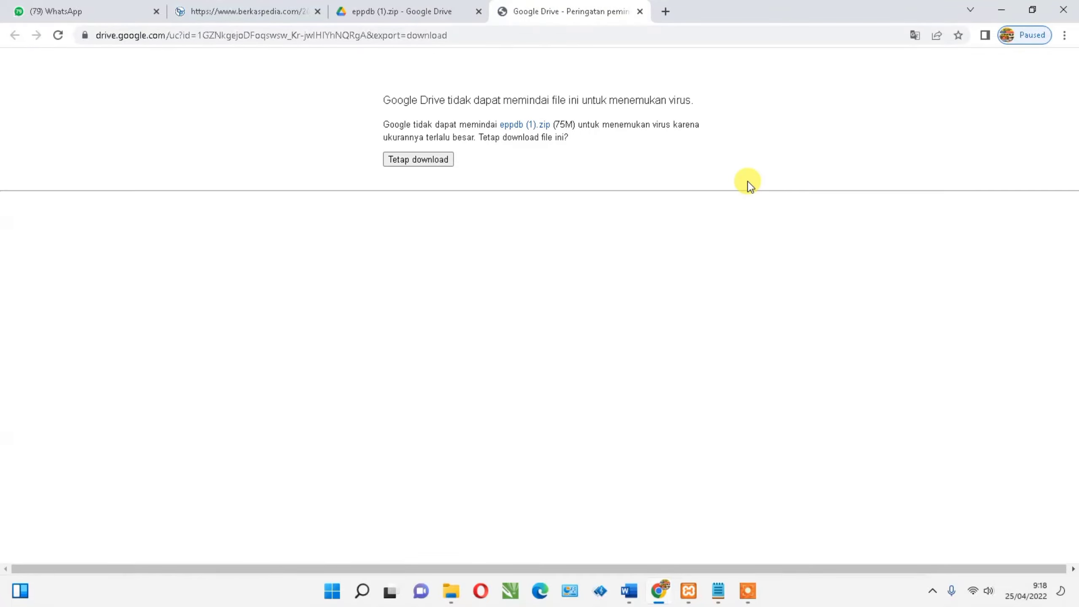
left_click(399, 166)
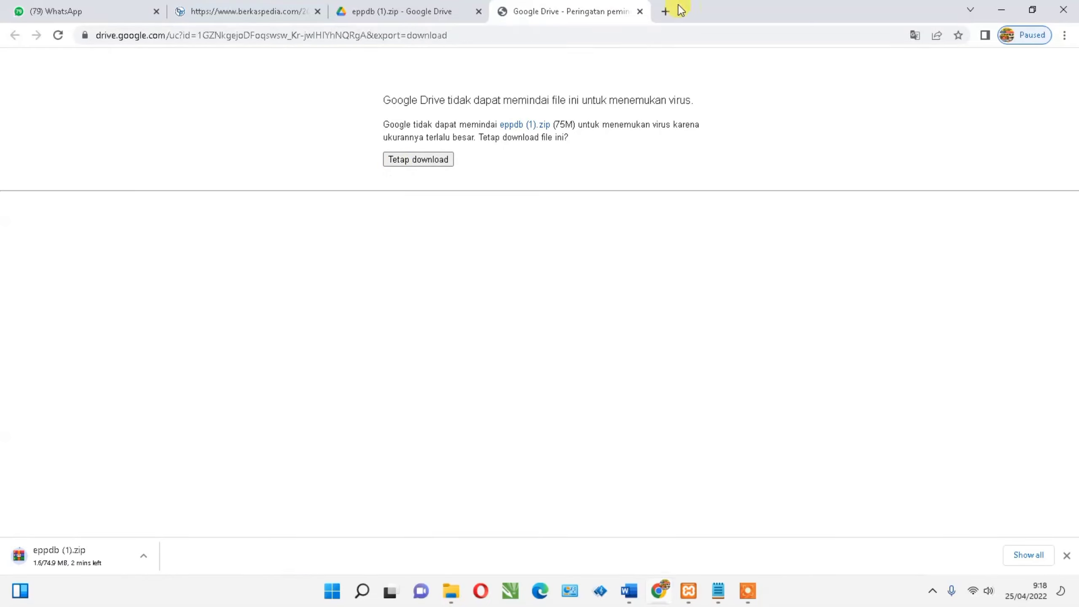
left_click(640, 11)
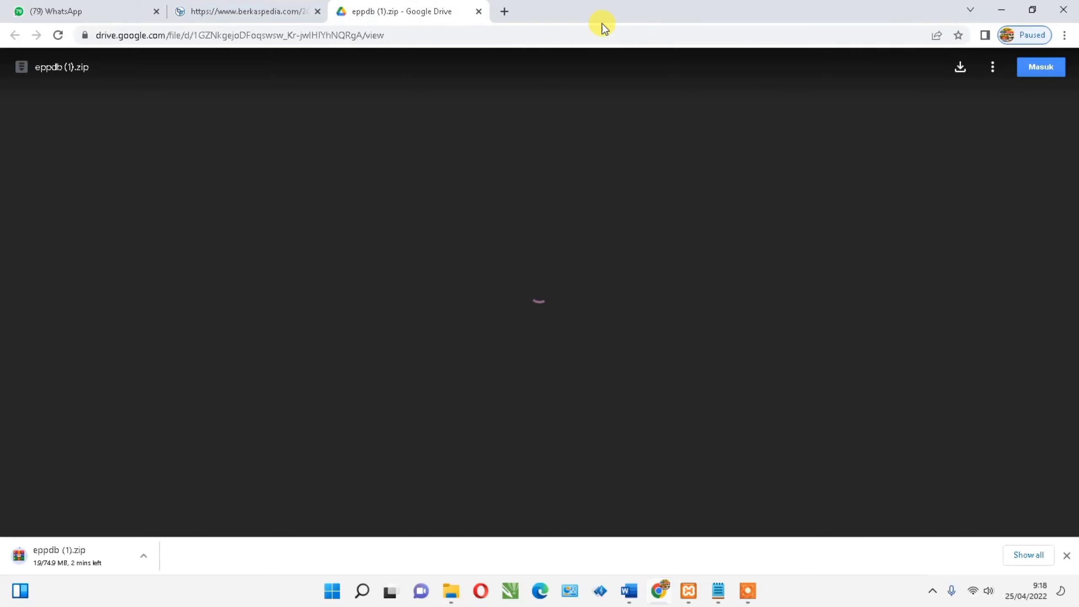
left_click(300, 6)
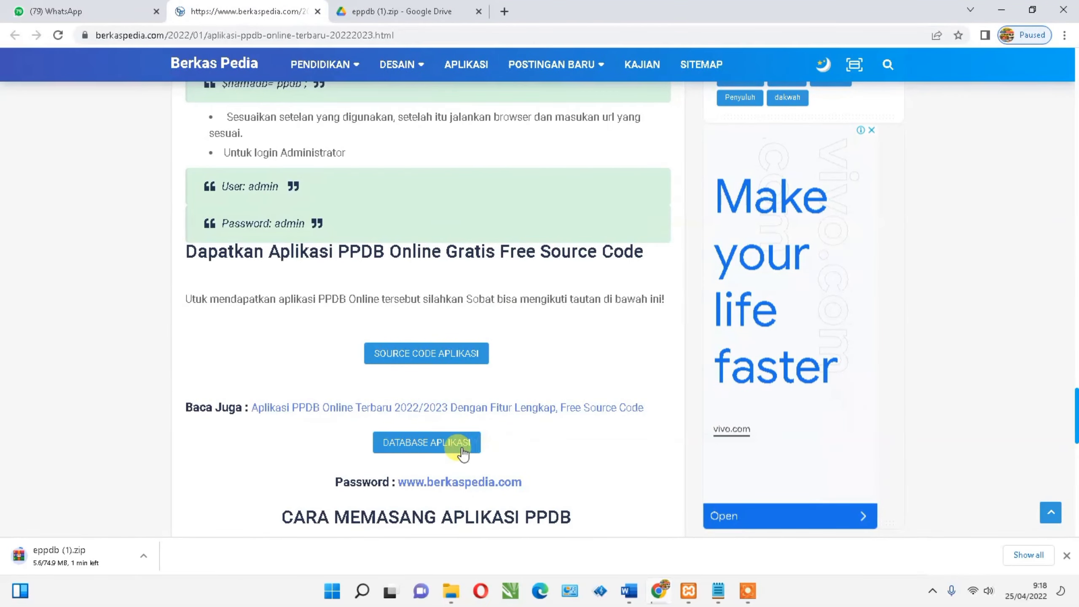
- Download db_eppdb.zip from Google Drive, select the archive password in the article, and close the Drive tabs
left_click(414, 452)
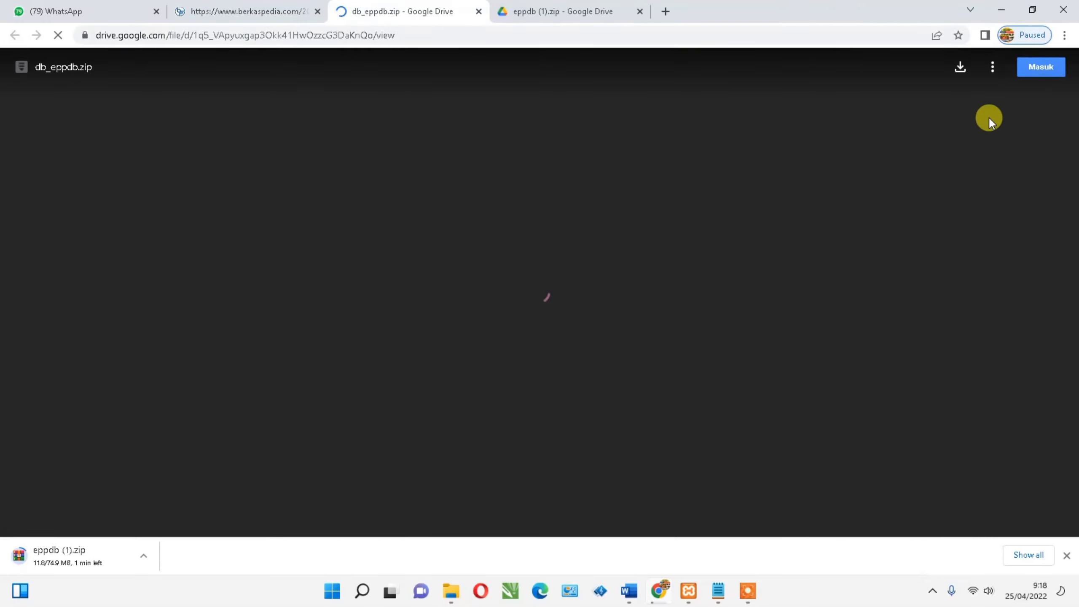
left_click(950, 66)
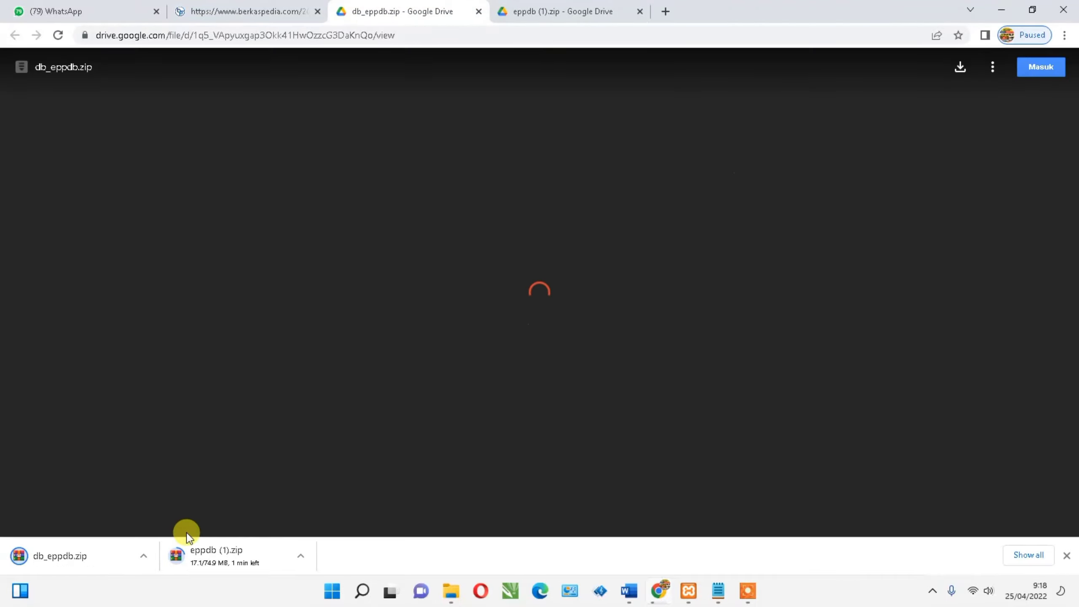
left_click(271, 11)
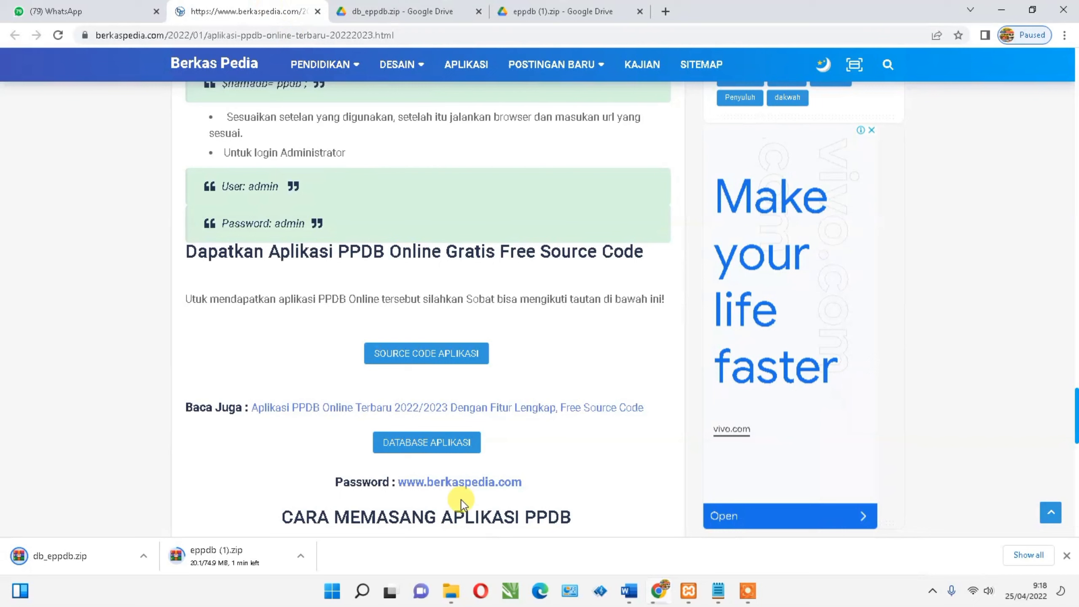
left_click_drag(545, 484, 403, 483)
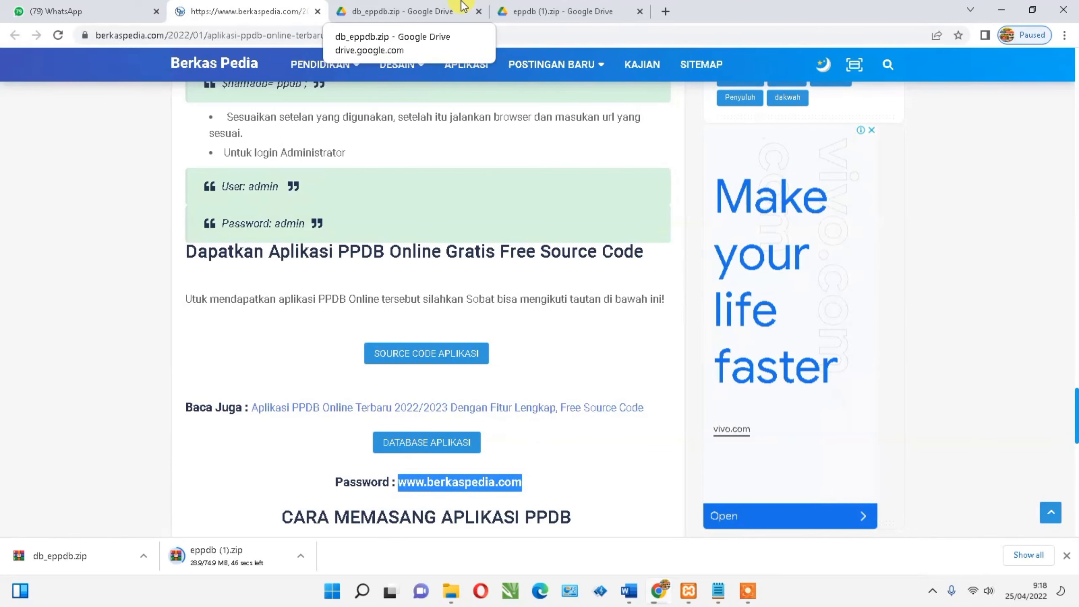
left_click(478, 11)
left_click(478, 11)
scroll(634, 386, "down", 3)
scroll(595, 404, "up", 8)
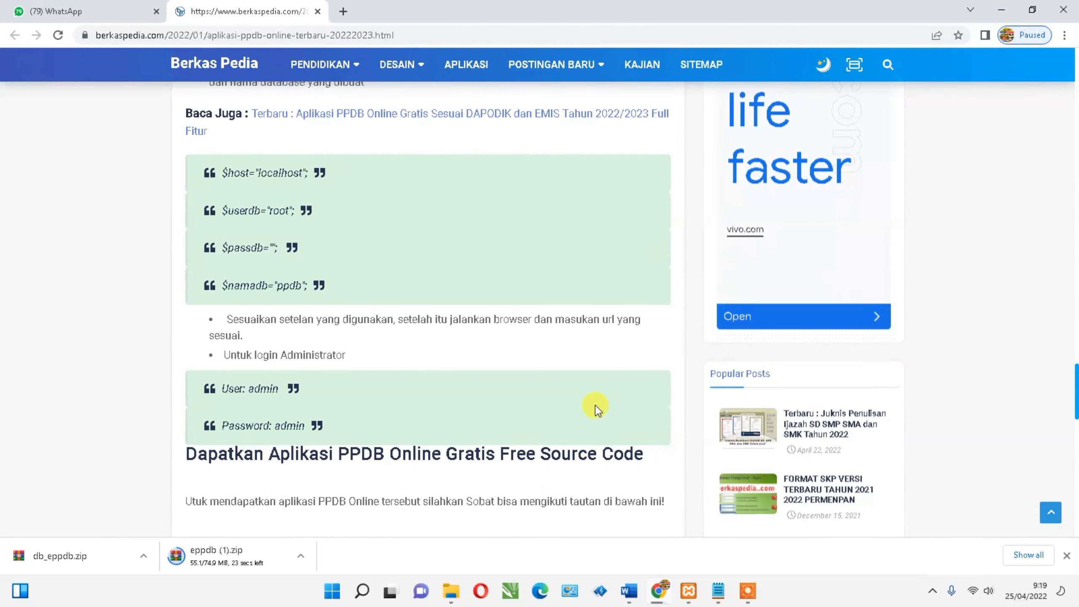
- Reveal db_eppdb.zip in its Downloads folder from Chrome's full downloads list
left_click(1028, 554)
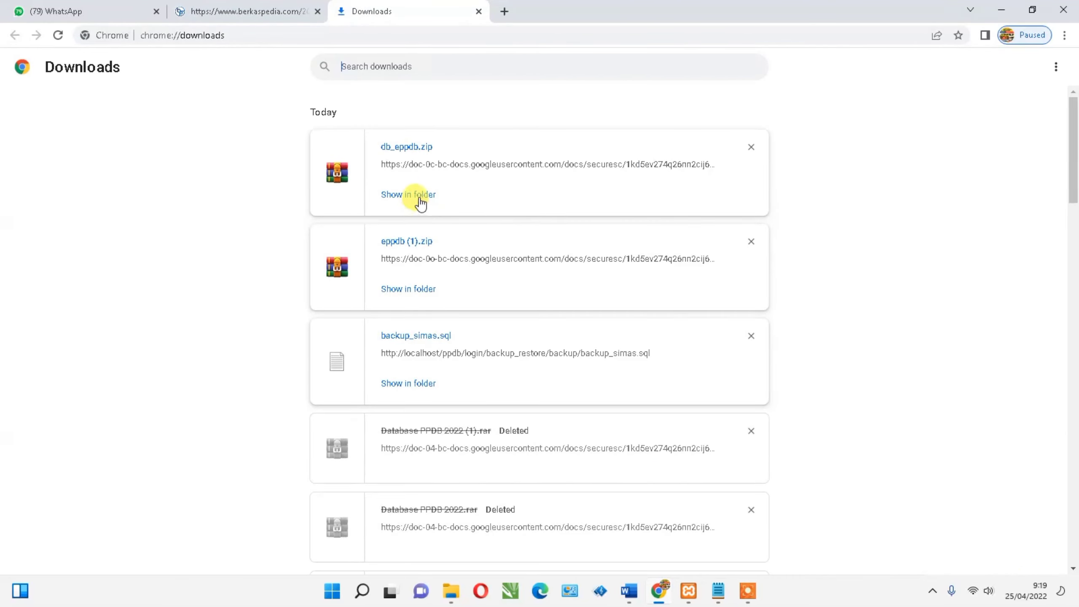
left_click(420, 196)
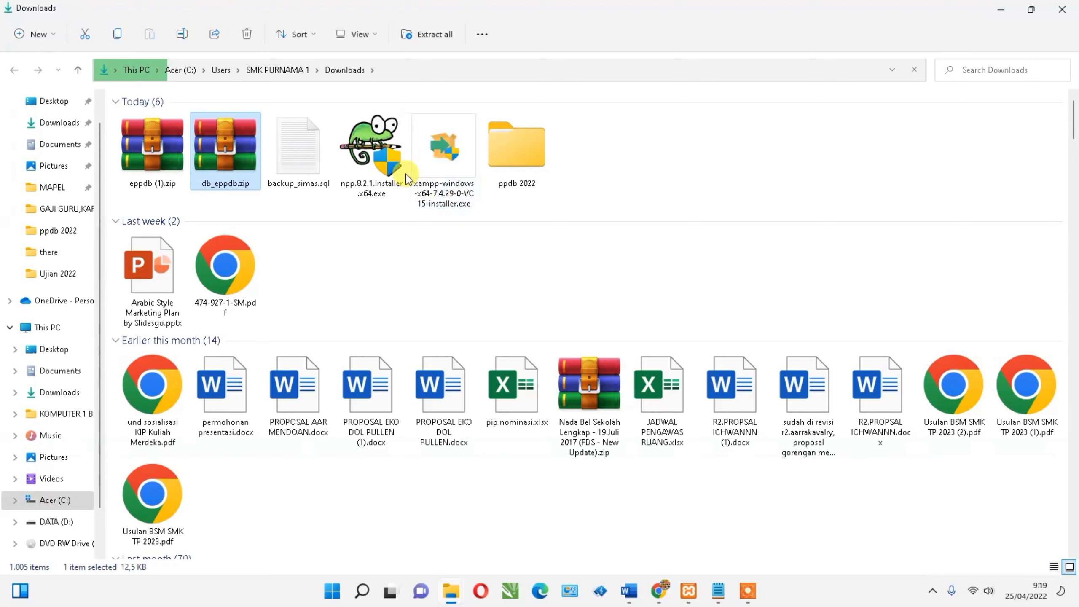
- Create a new folder named PPDB 2 in Downloads
right_click(598, 161)
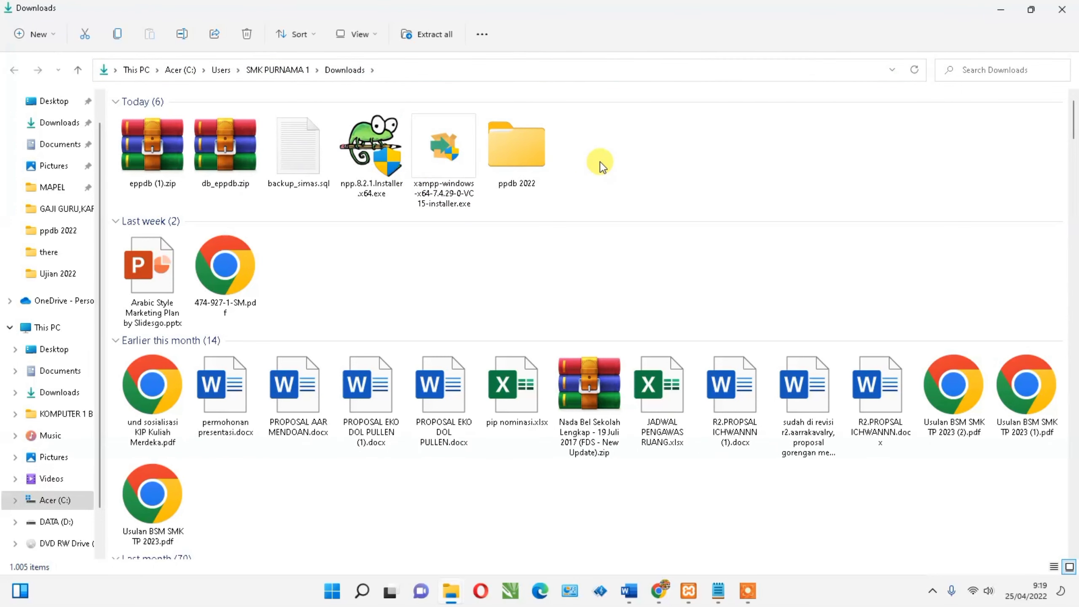
mouse_move(679, 268)
left_click(820, 34)
type("PPDB 2")
- Move eppdb (1).zip and db_eppdb.zip into PPDB 2 and open that folder
left_click(166, 157)
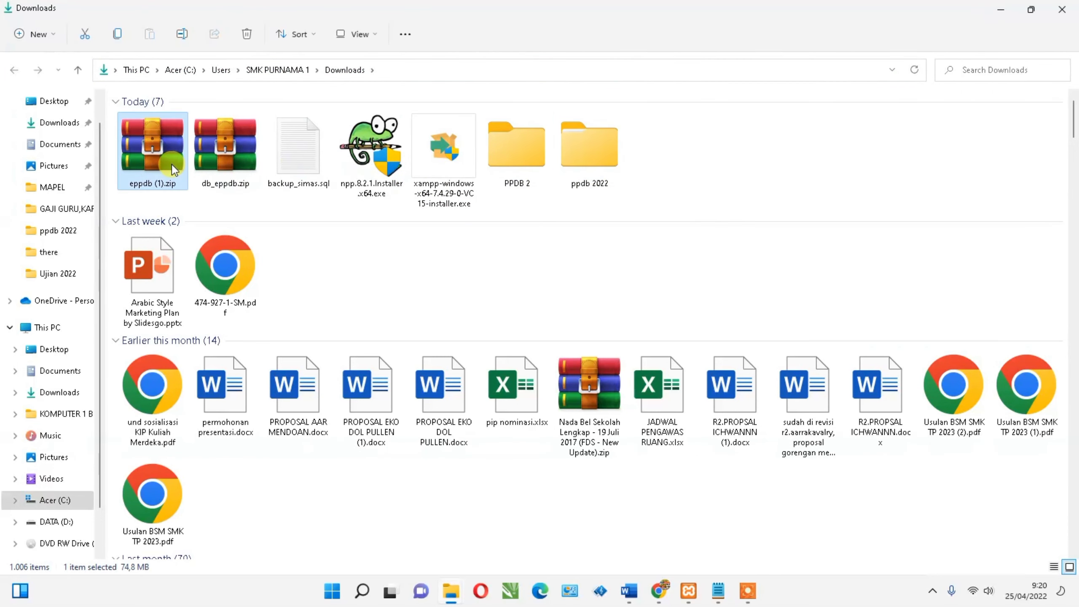
left_click(225, 161, "ctrl")
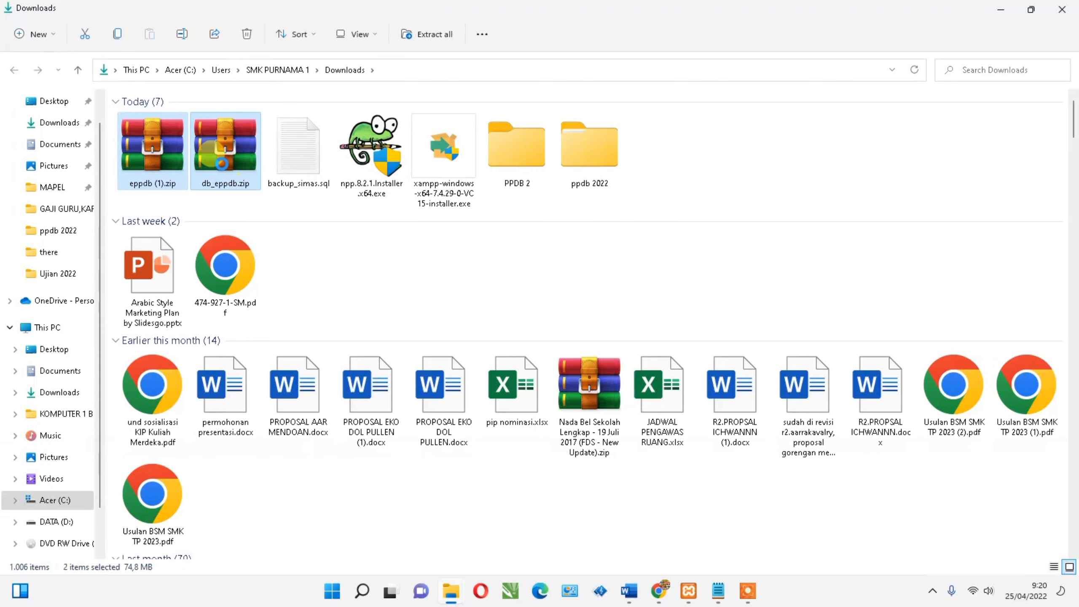
left_click_drag(225, 162, 510, 138)
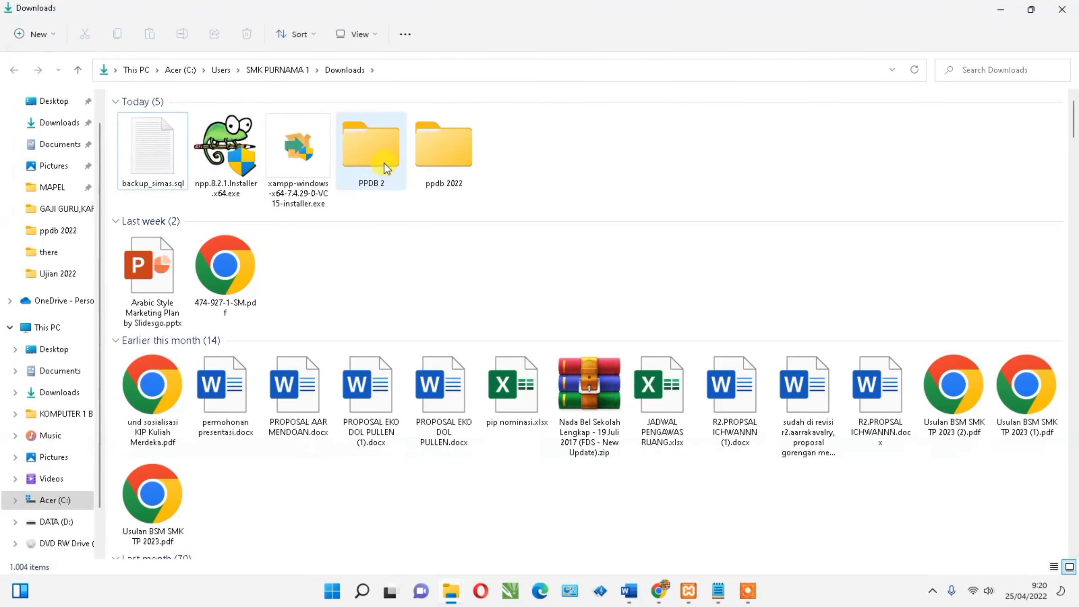
double_click(384, 162)
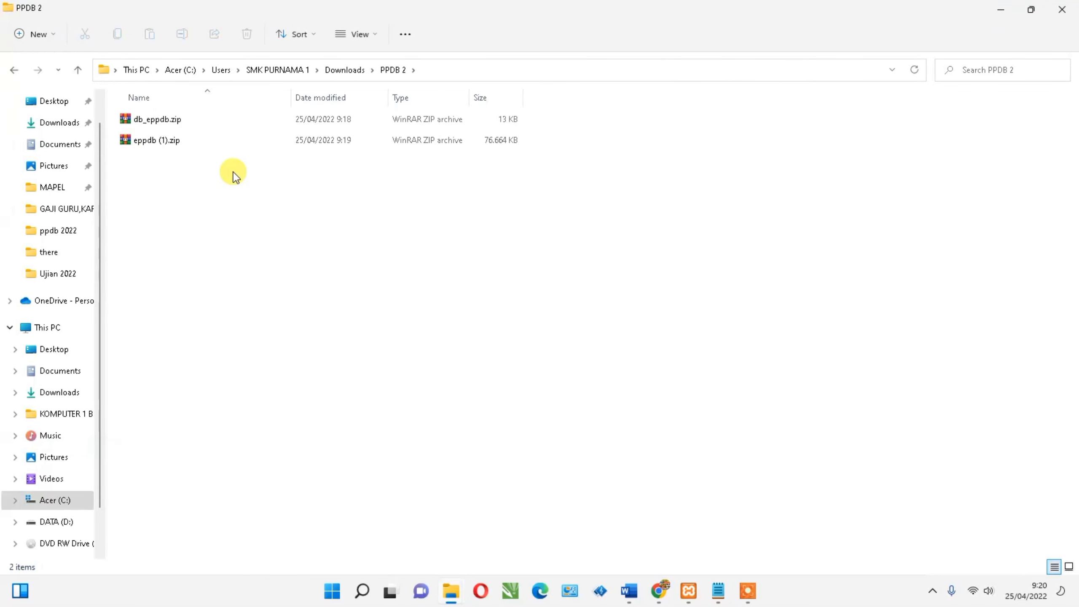
right_click(230, 194)
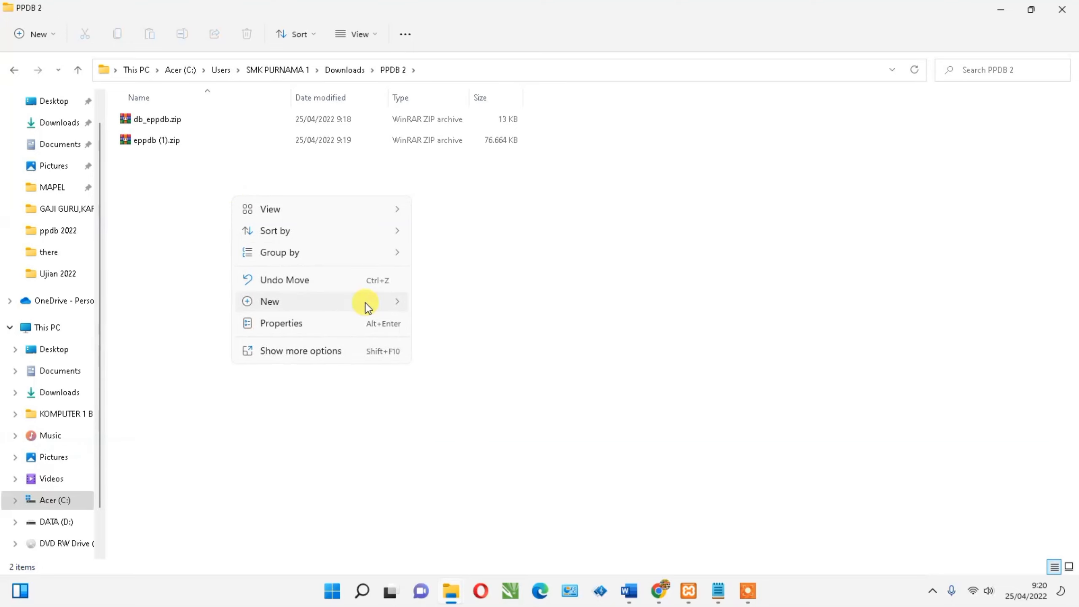
mouse_move(378, 302)
left_click(461, 313)
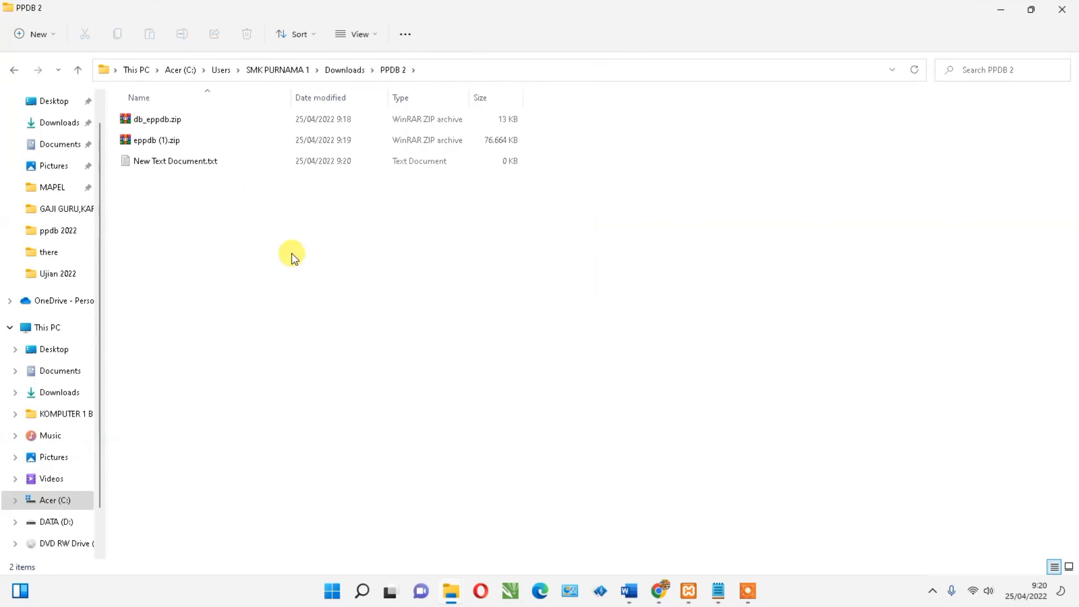
type("PS")
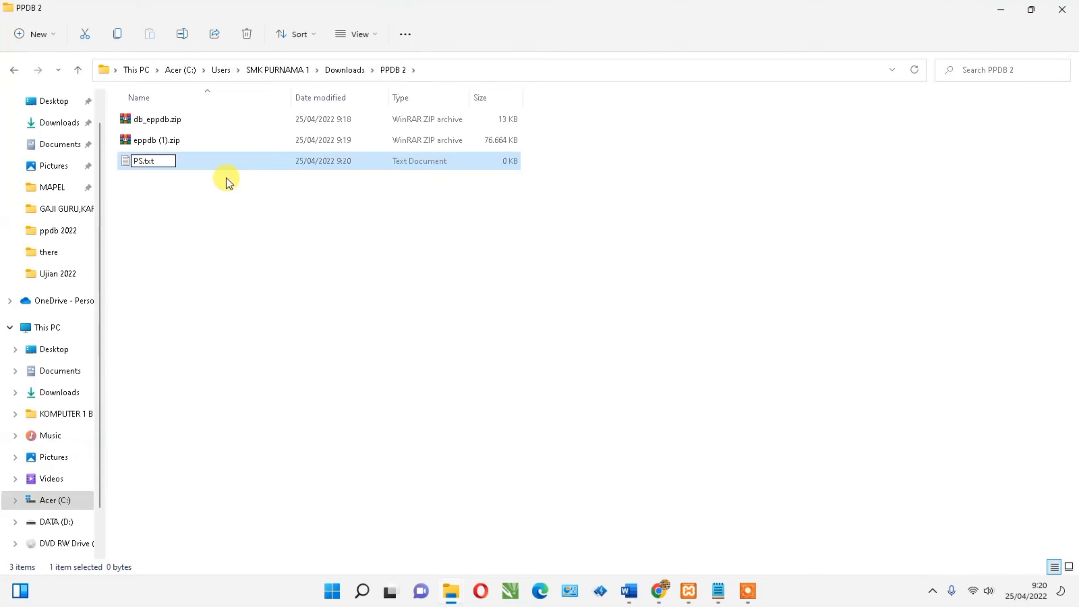
key("Return")
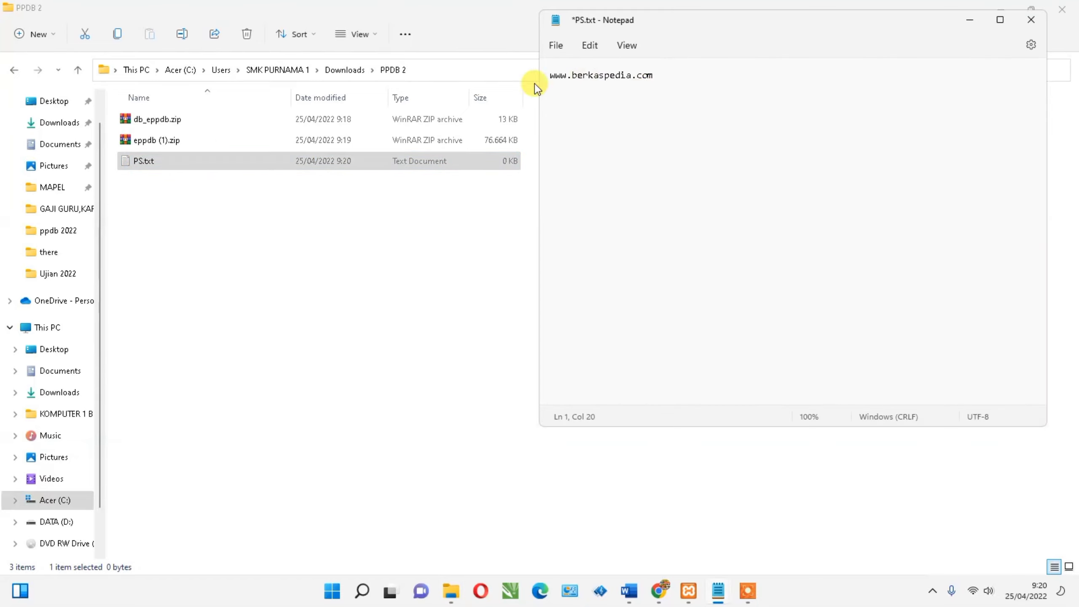
left_click(557, 43)
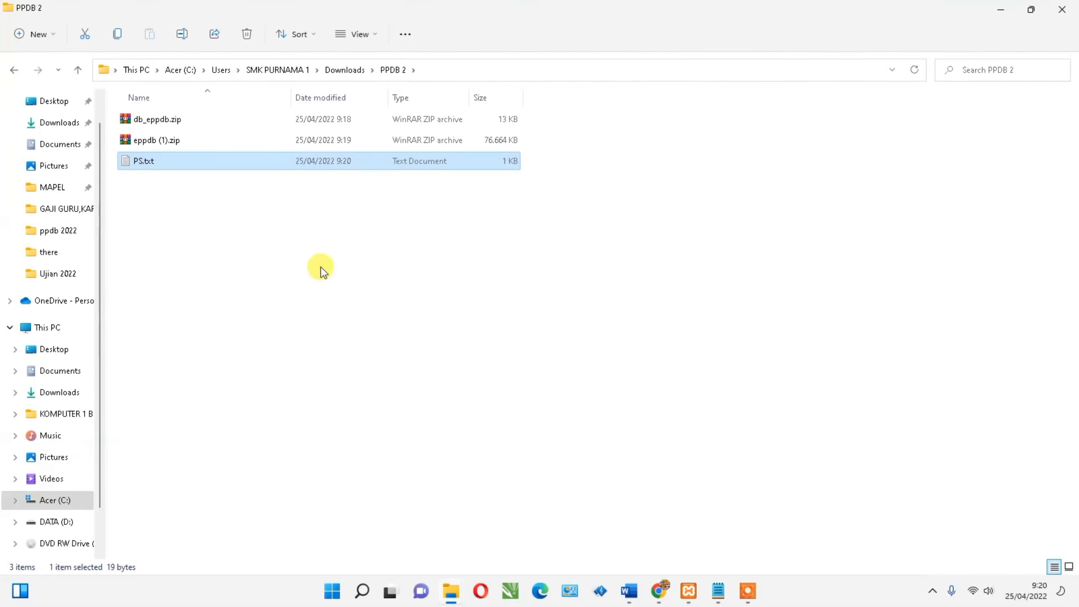
double_click(171, 121)
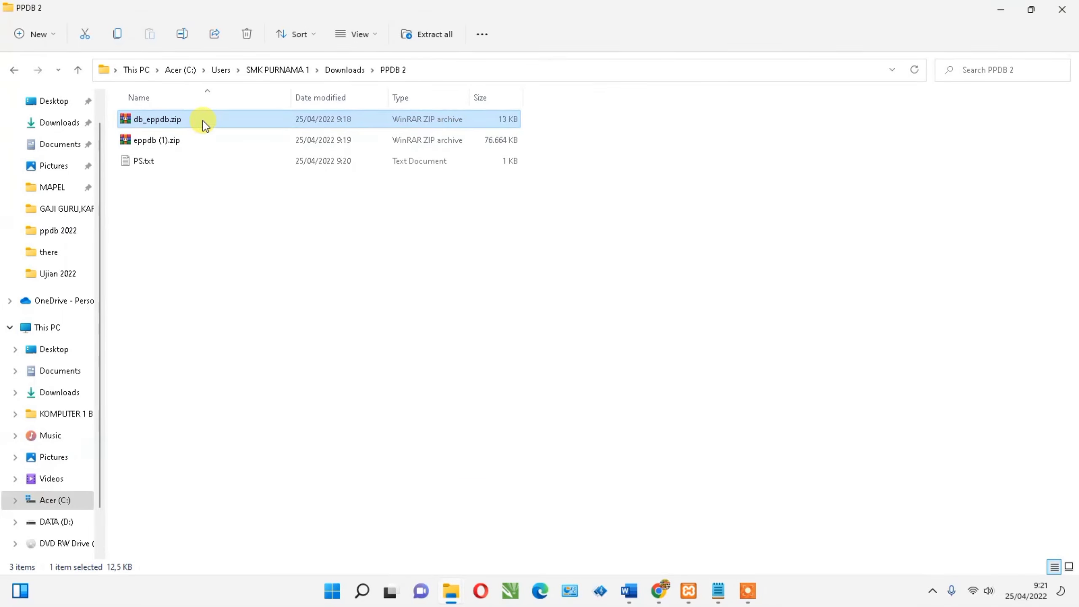
- Extract eppdb (1).zip with WinRAR into its own eppdb (1) folder
left_click(279, 310)
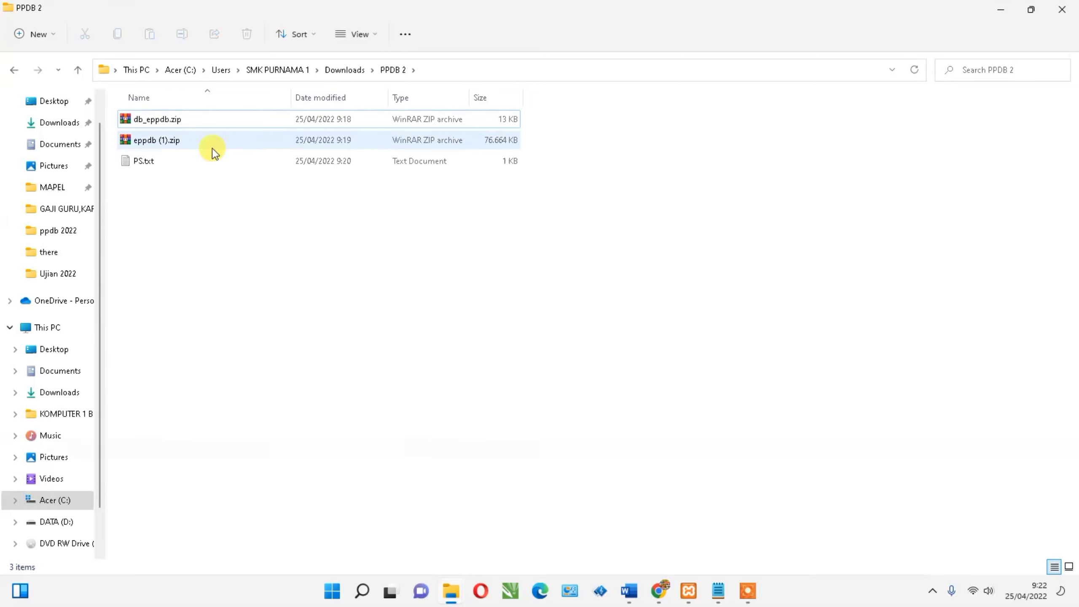
left_click(193, 146)
right_click(193, 146)
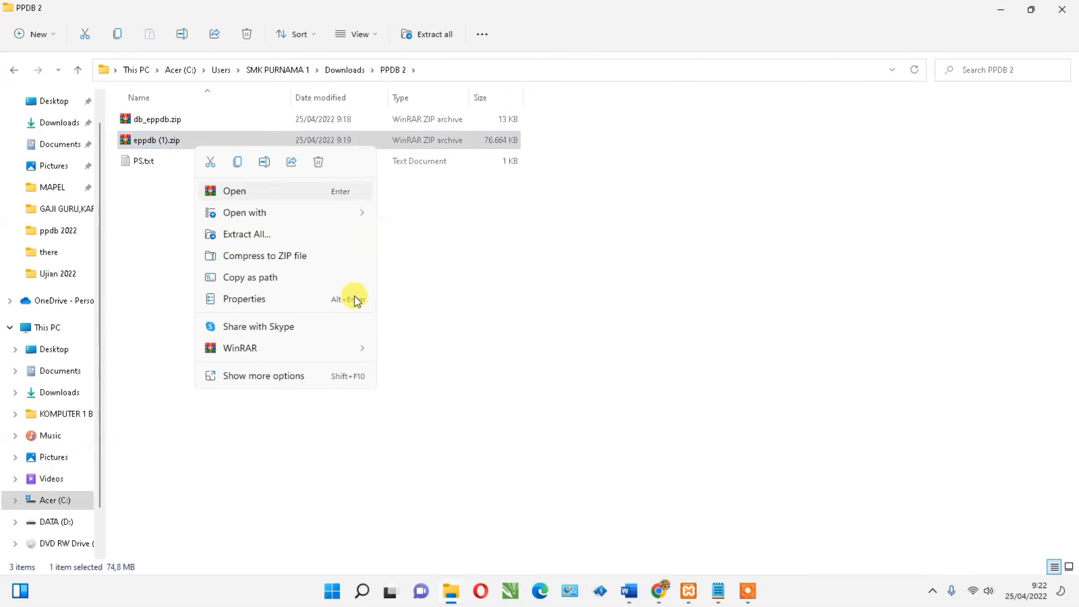
mouse_move(351, 353)
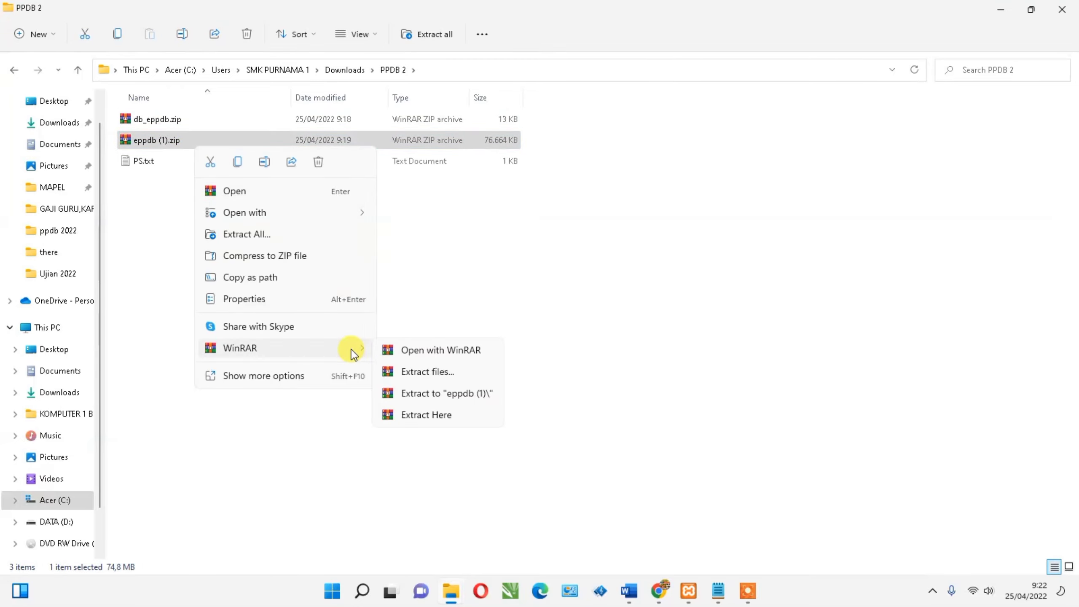
left_click(455, 398)
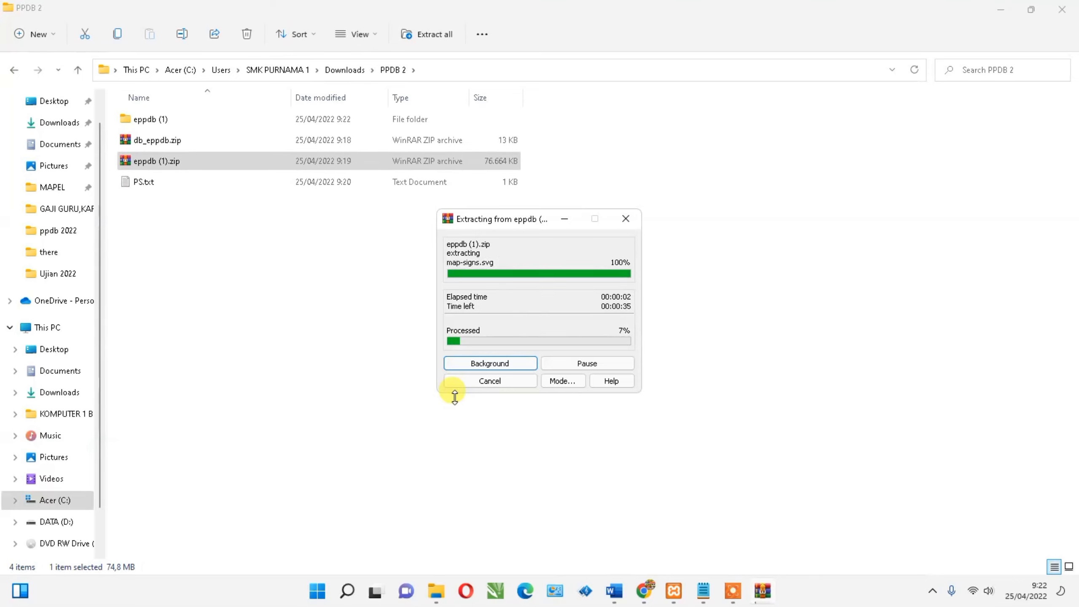
left_click(454, 384)
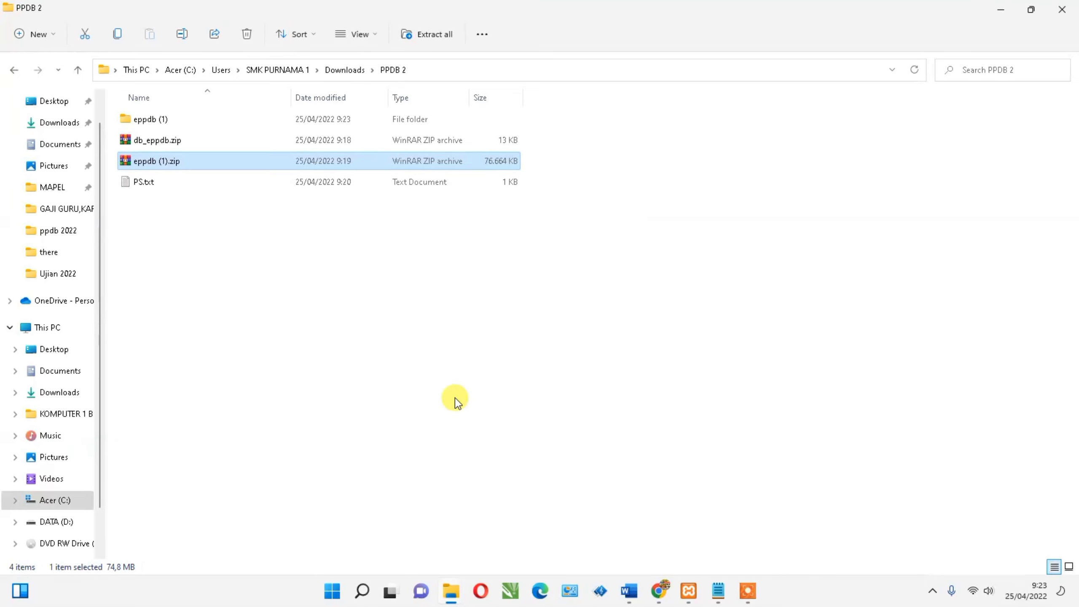
- Extract db_eppdb.zip here with its password and open the resulting db_eppdb folder
left_click(204, 145)
right_click(205, 149)
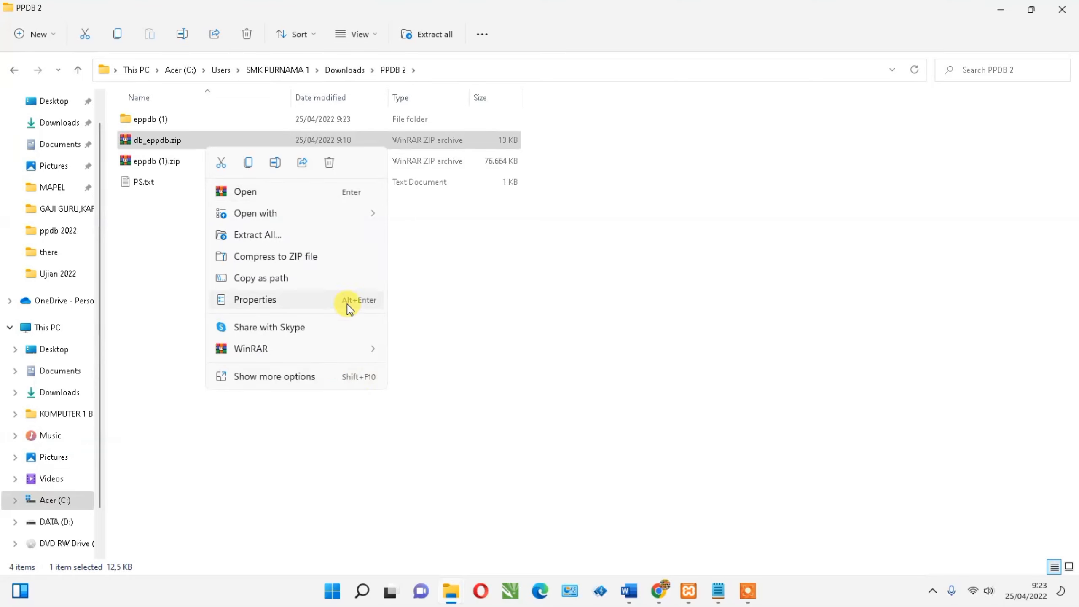
mouse_move(354, 349)
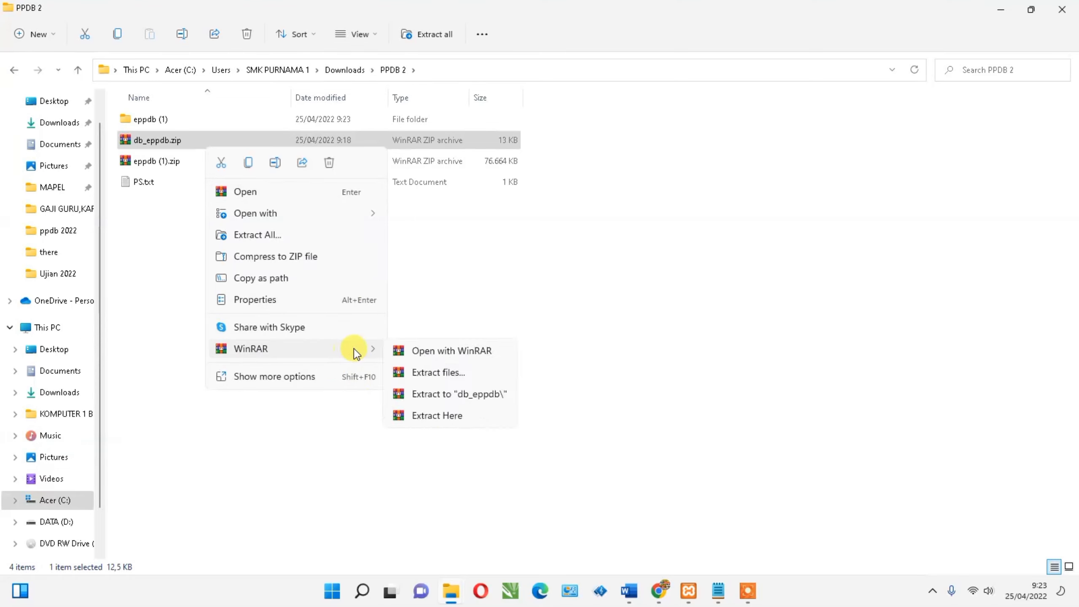
left_click(459, 414)
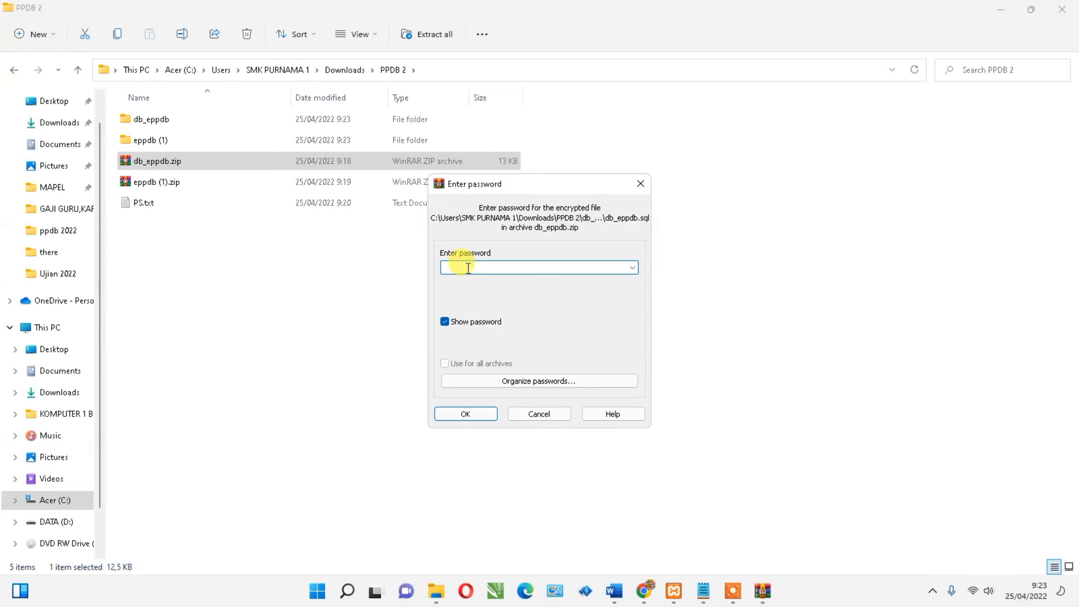
key("Return")
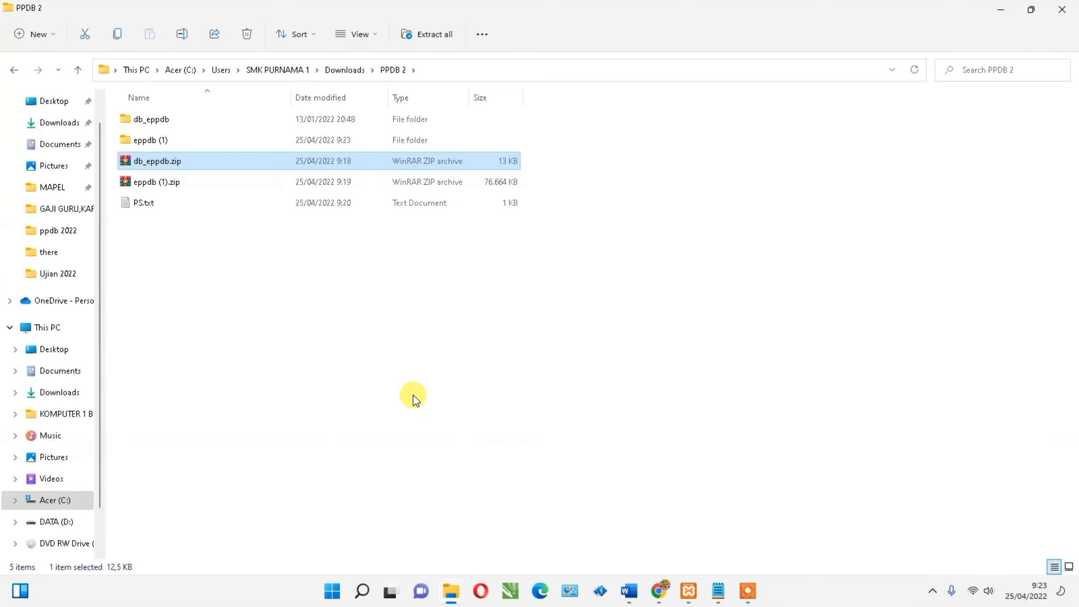
left_click(183, 119)
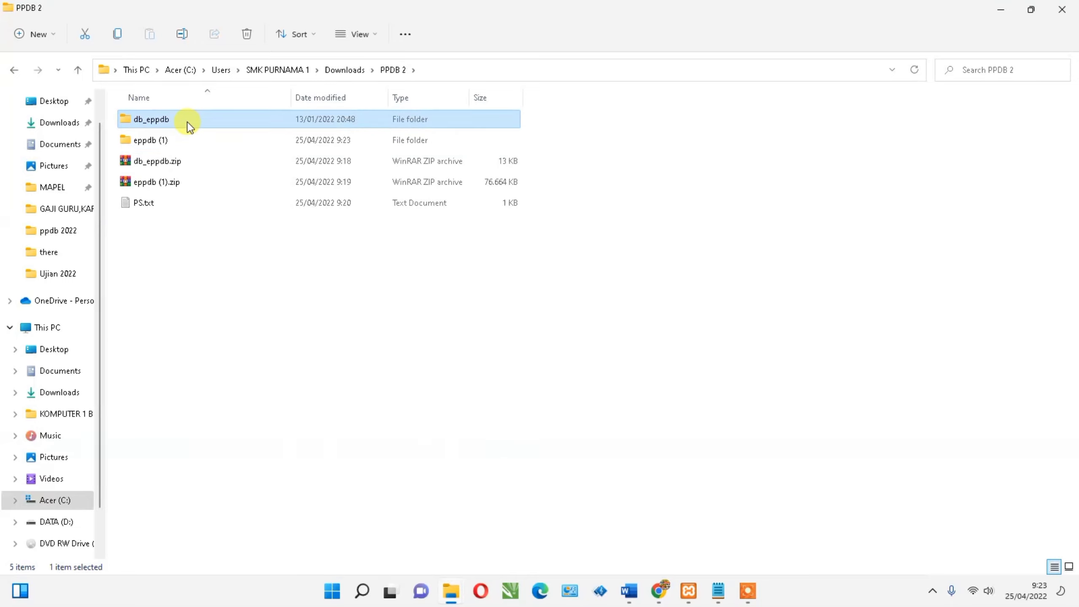
double_click(187, 122)
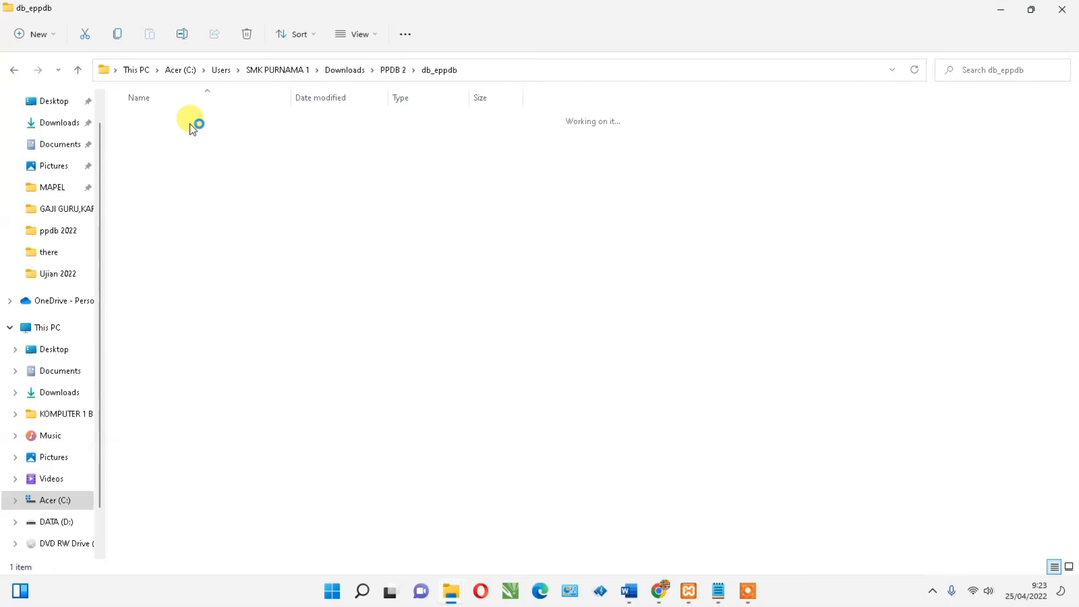
- Rename the eppdb (1) folder to eppdb and cut it for moving
left_click(14, 69)
double_click(164, 142)
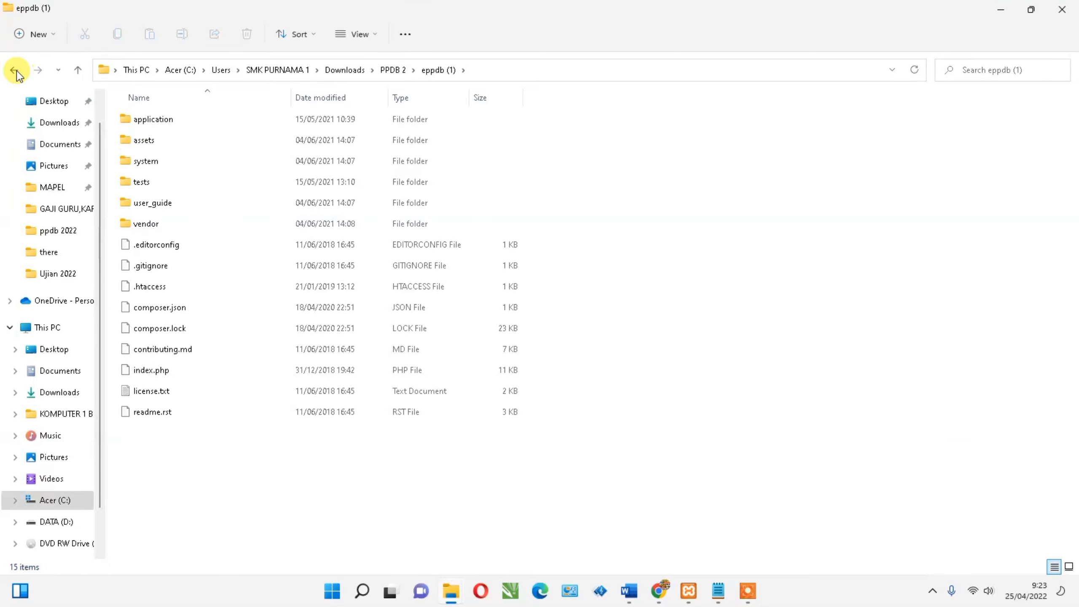
left_click(14, 69)
right_click(169, 141)
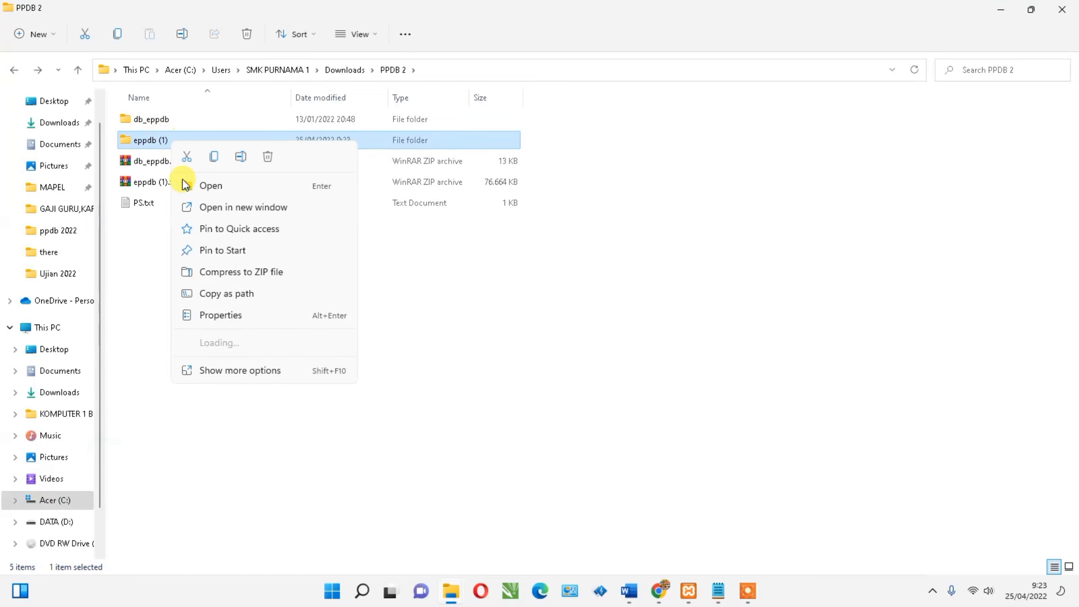
left_click(240, 157)
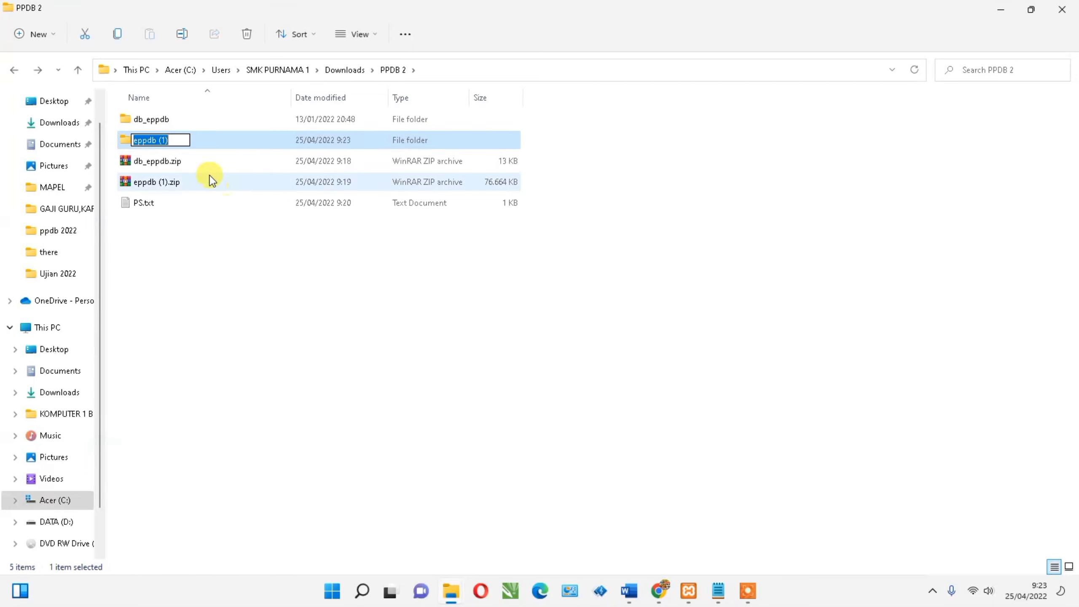
key("End")
key("BackSpace")
key("BackSpace")
key("BackSpace")
key("BackSpace")
key("Return")
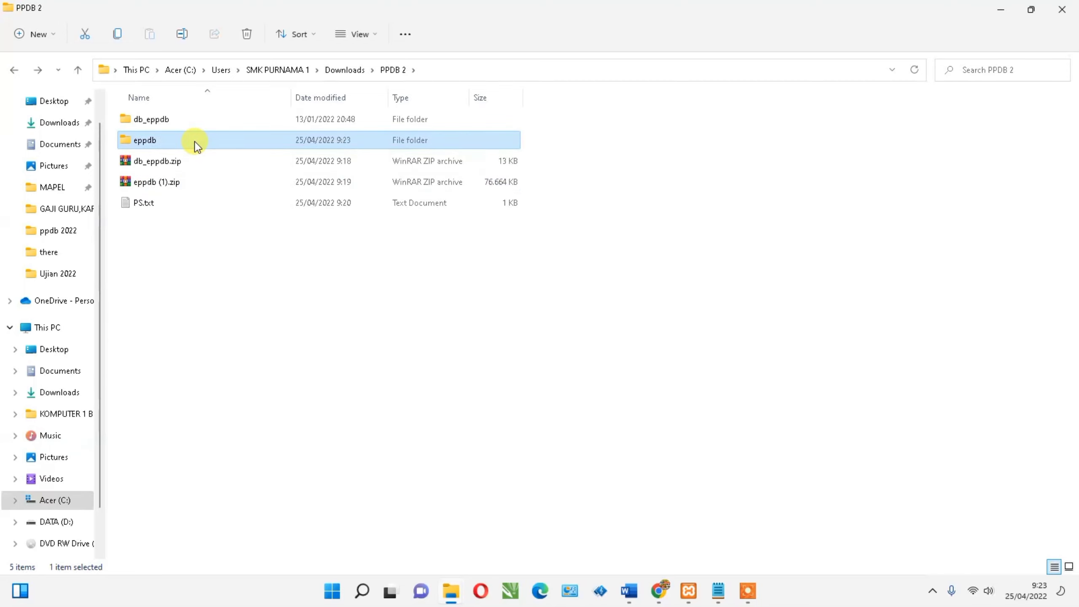
right_click(195, 141)
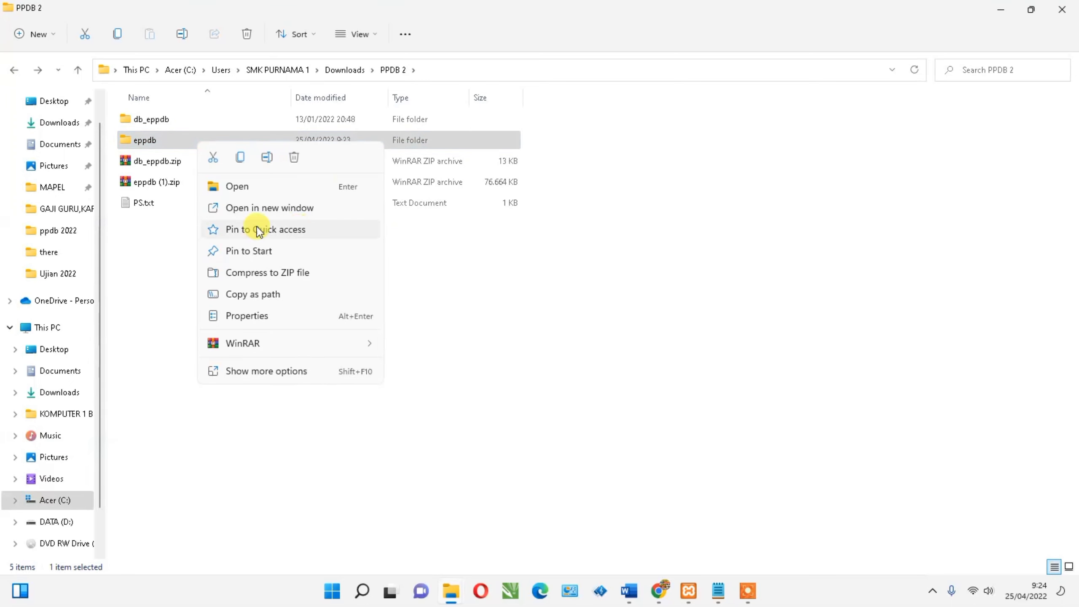
left_click(217, 162)
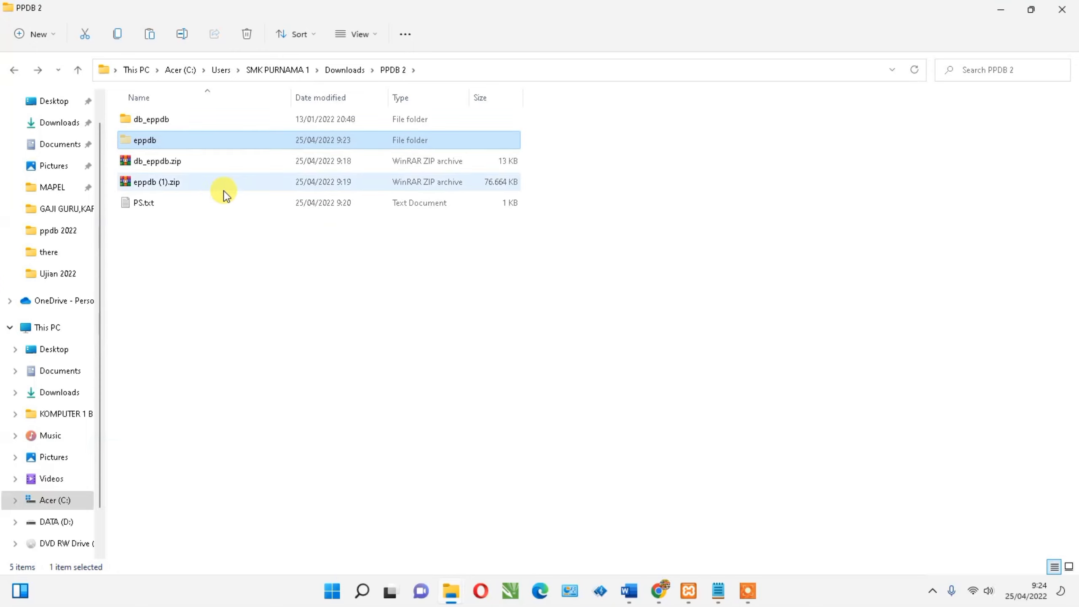
- Paste the cut eppdb folder into C:\xampp\htdocs on the Acer (C:) drive
left_click(49, 327)
left_click(280, 231)
double_click(231, 225)
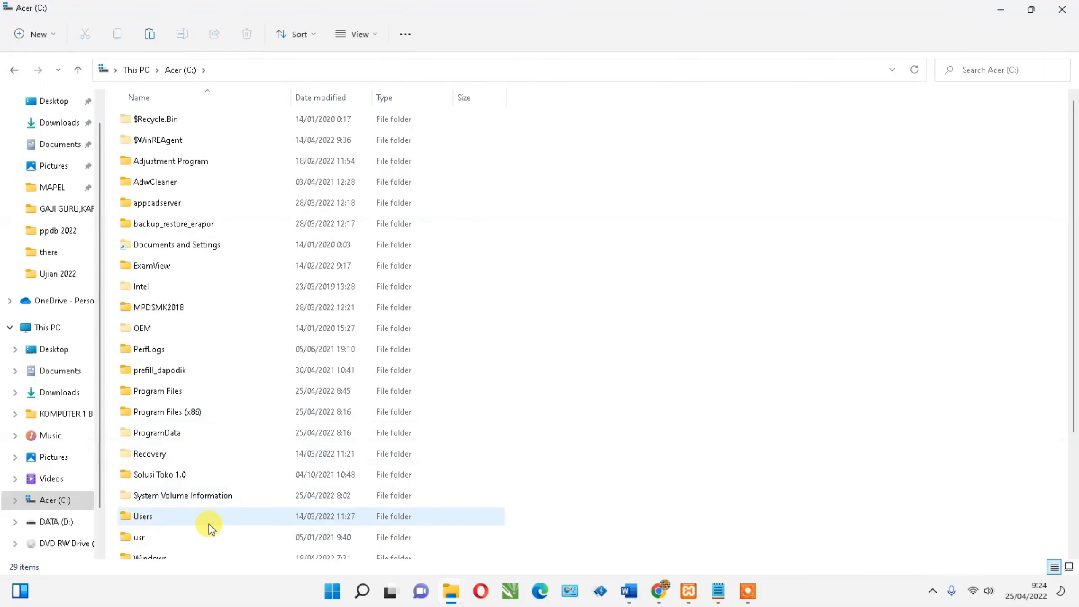
scroll(207, 520, "down", 3)
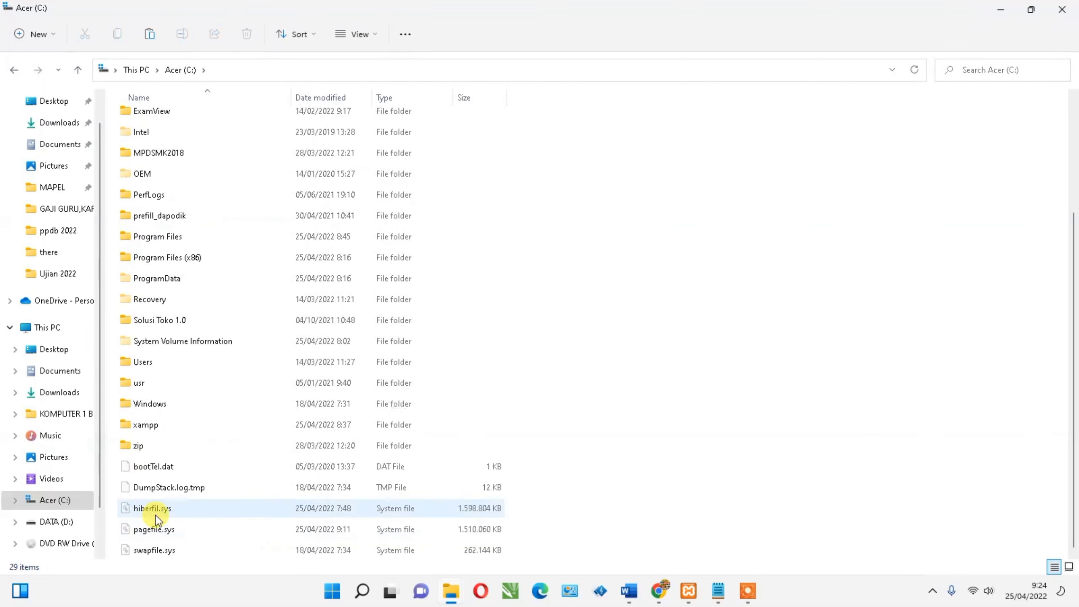
double_click(156, 425)
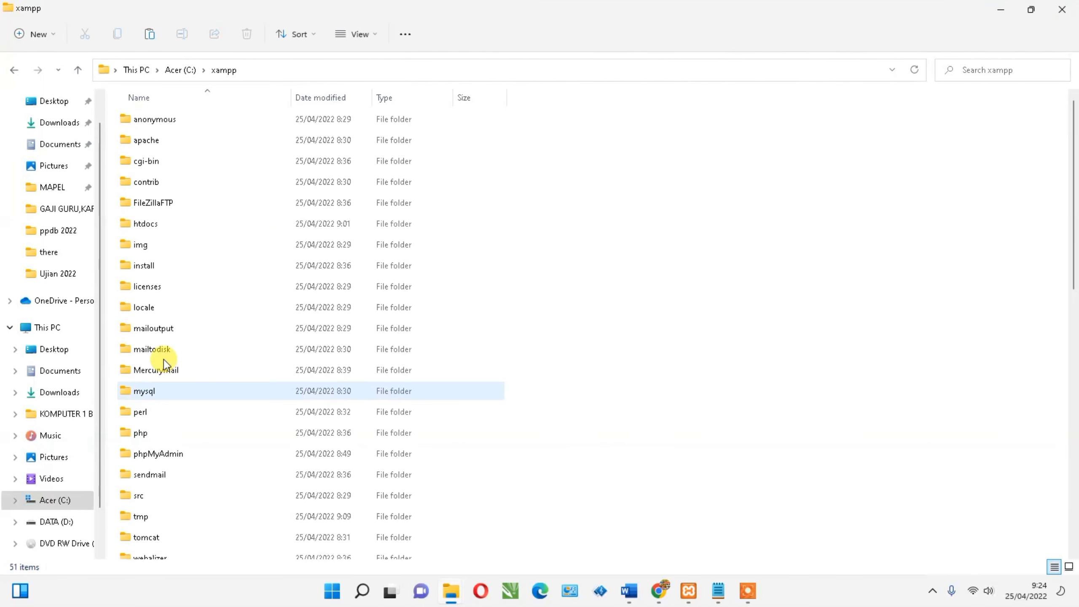
double_click(155, 225)
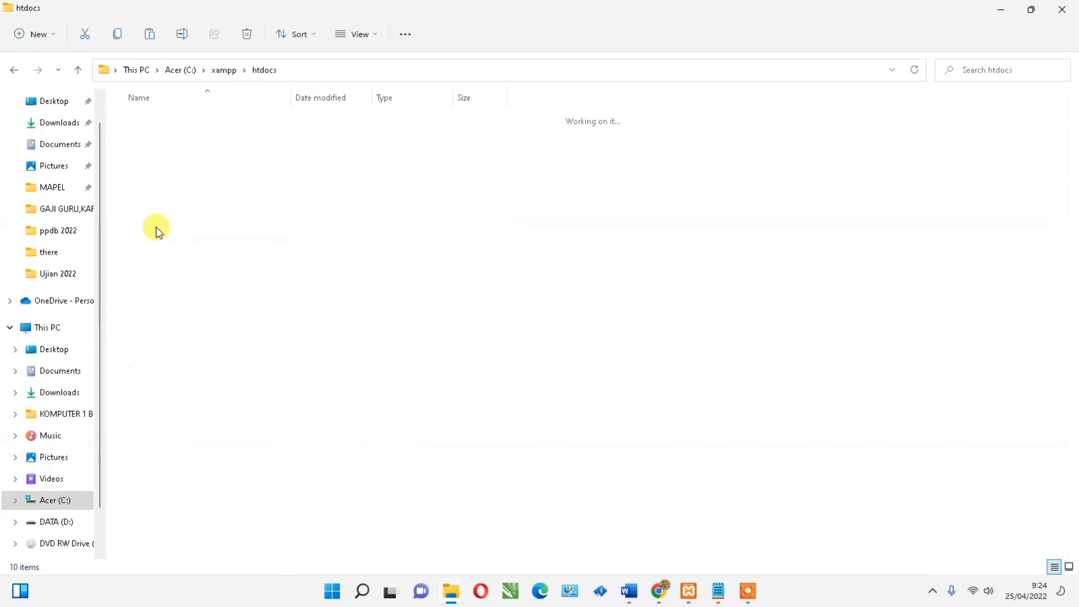
right_click(302, 419)
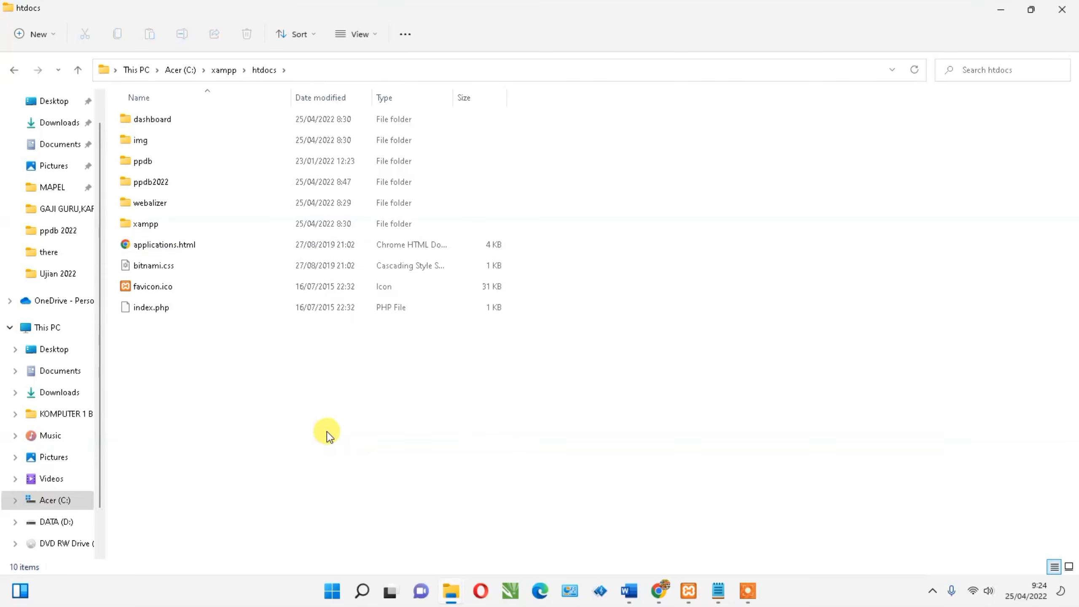
key("ctrl+v")
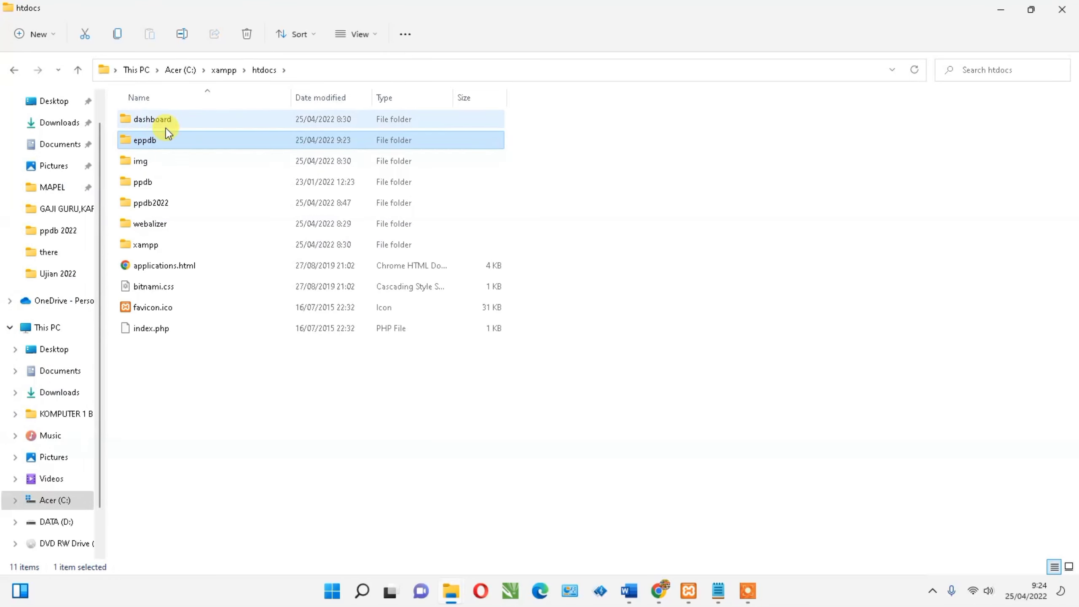
left_click(688, 591)
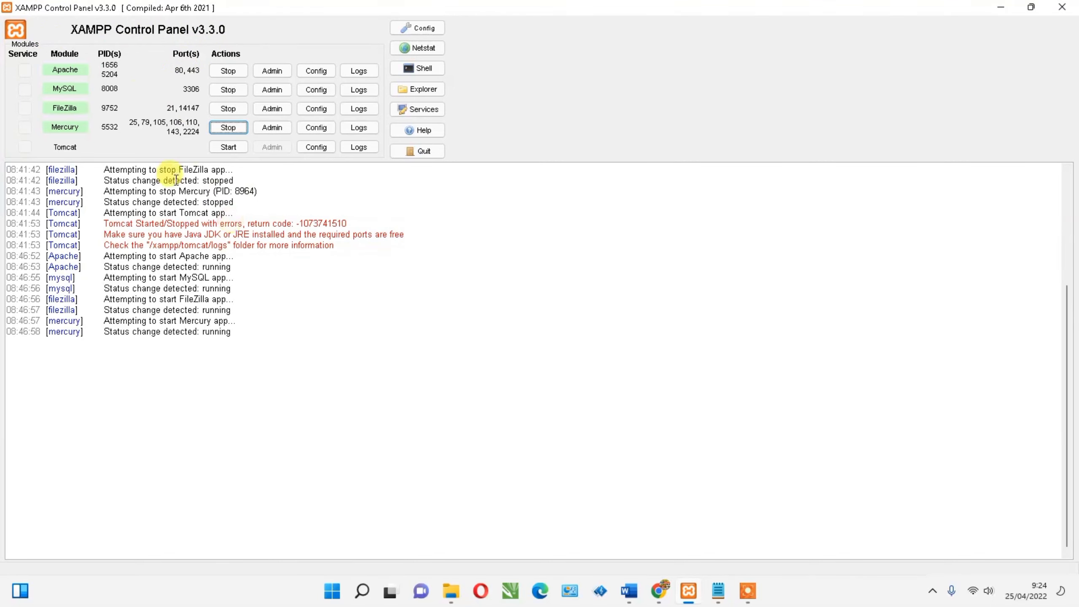
left_click(1001, 6)
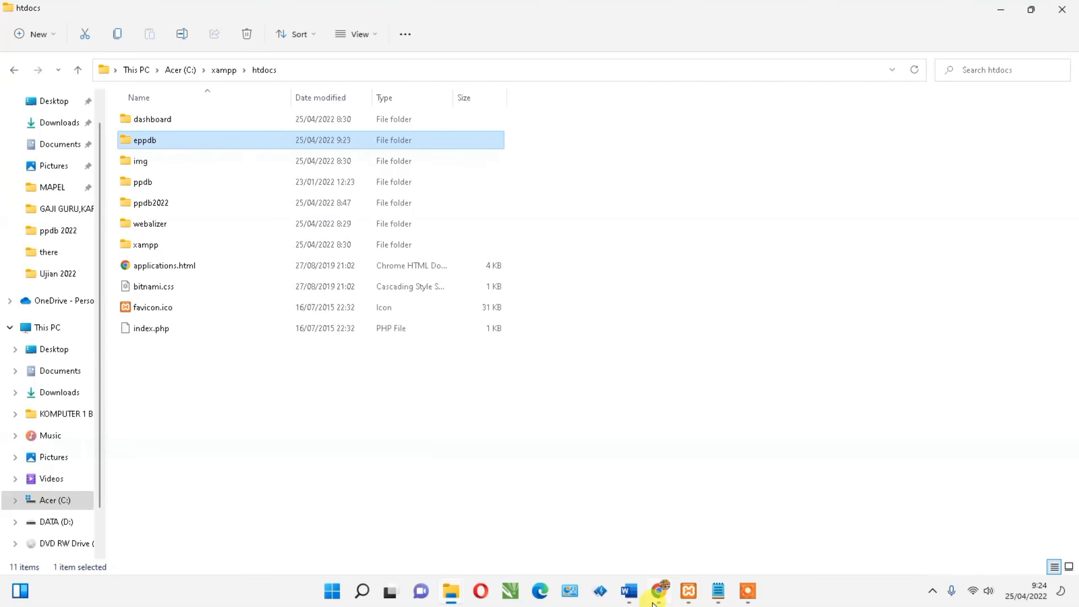
- Load localhost/eppdb in a new Chrome tab and highlight the unknown database name eppdb_v153
left_click(658, 591)
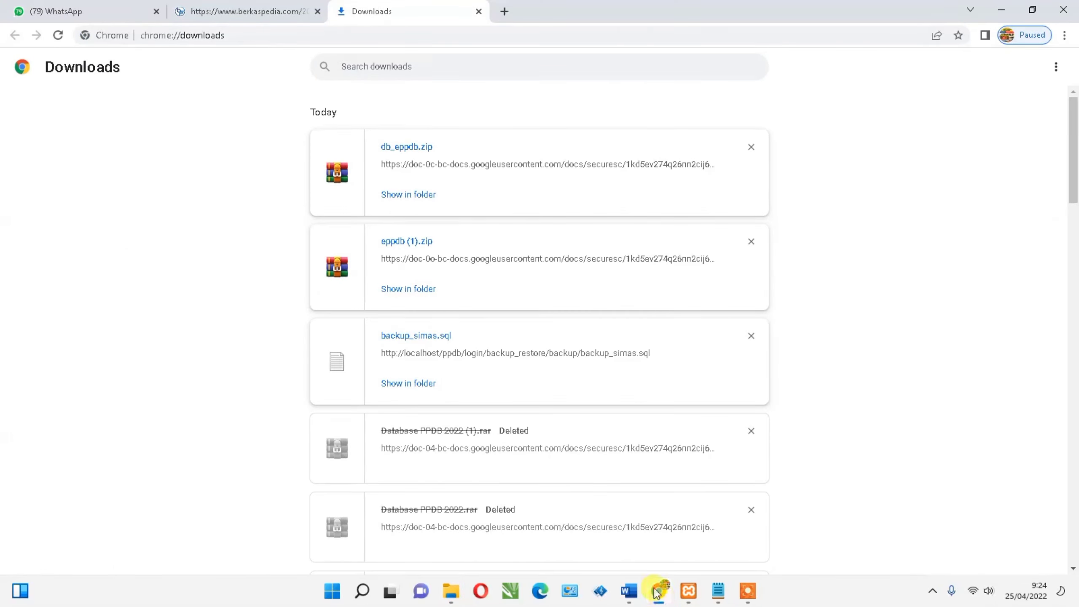
left_click(504, 12)
left_click(495, 35)
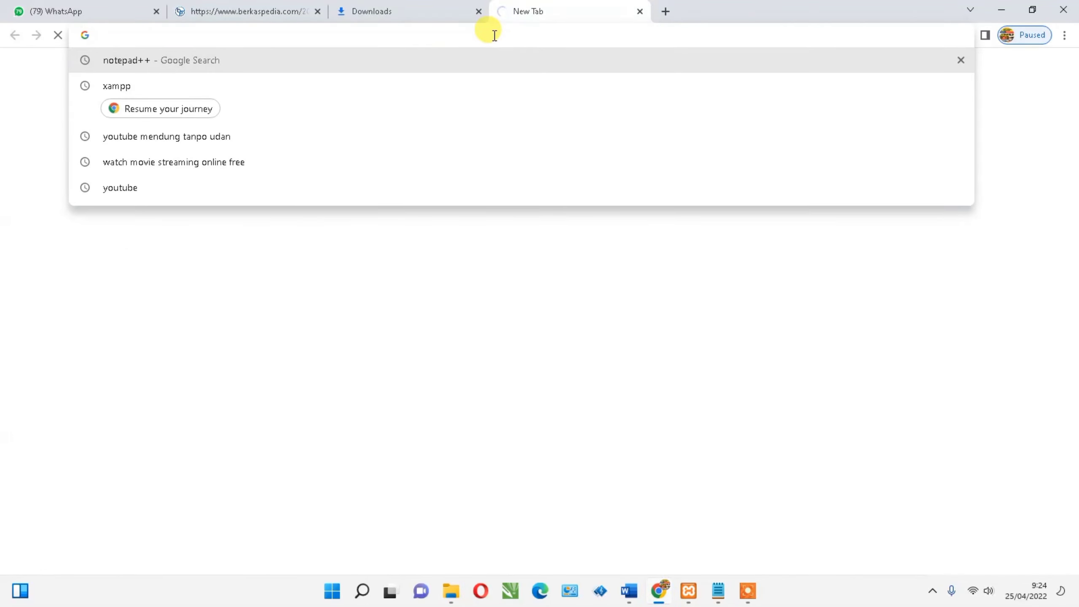
type("LO")
key("Right")
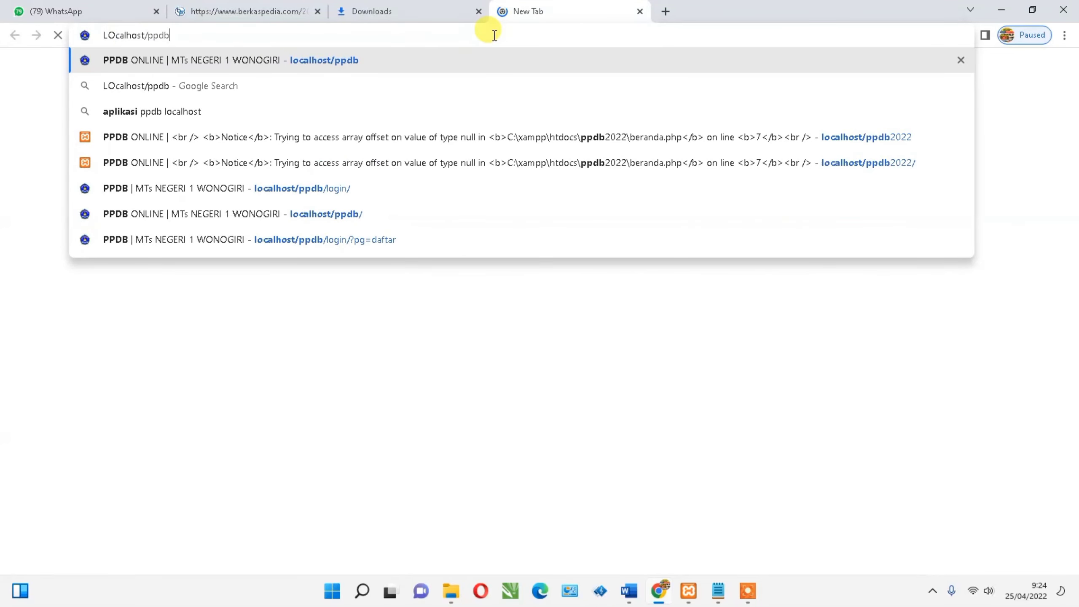
key("ctrl+a")
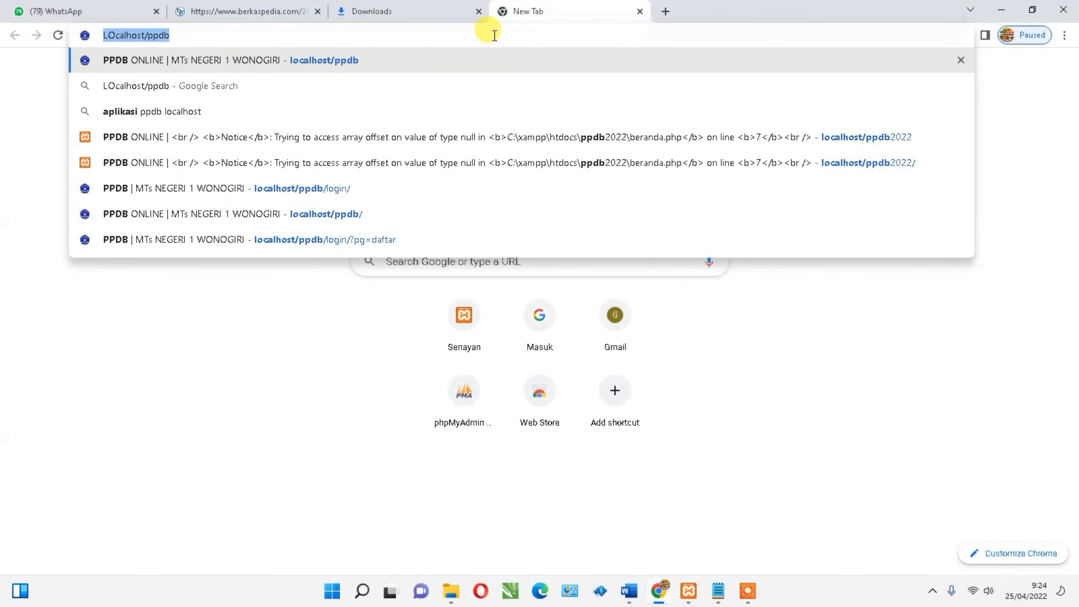
key("BackSpace")
type("lo")
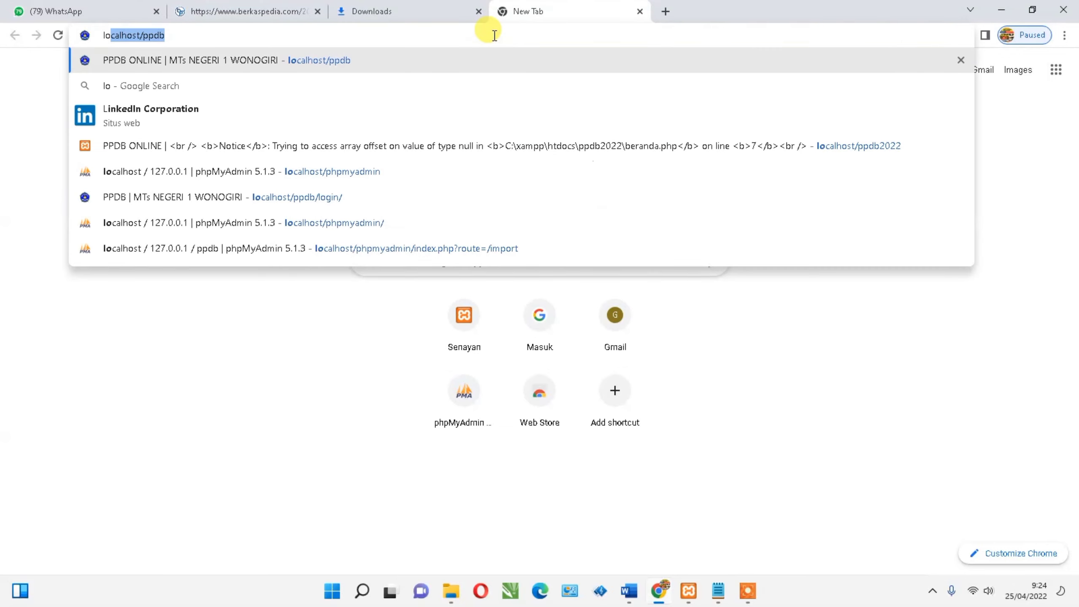
key("Right")
key("BackSpace")
key("BackSpace")
key("BackSpace")
key("BackSpace")
key("BackSpace")
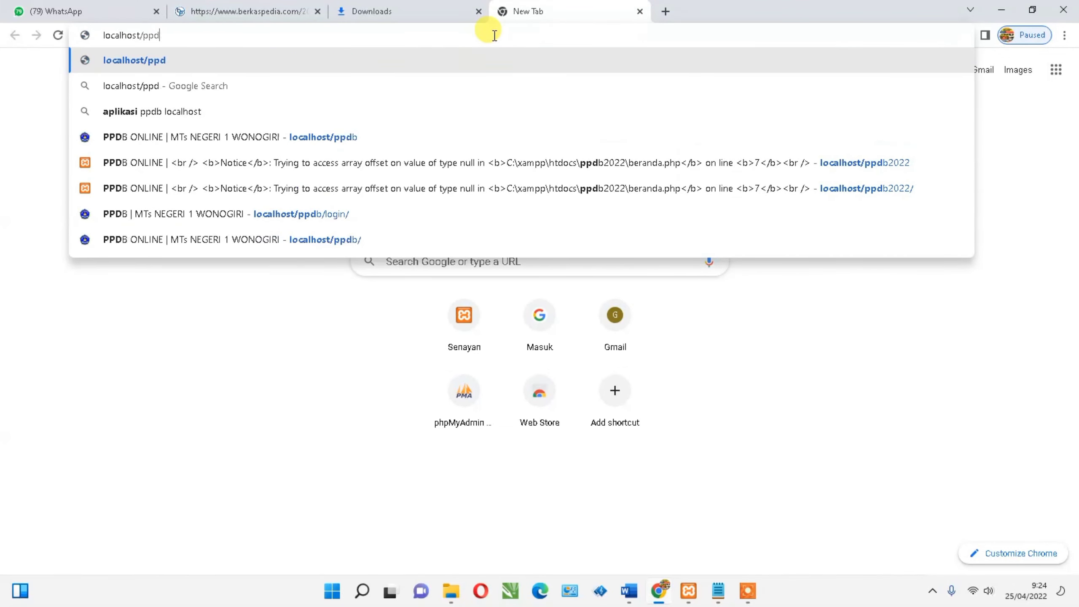
type("/")
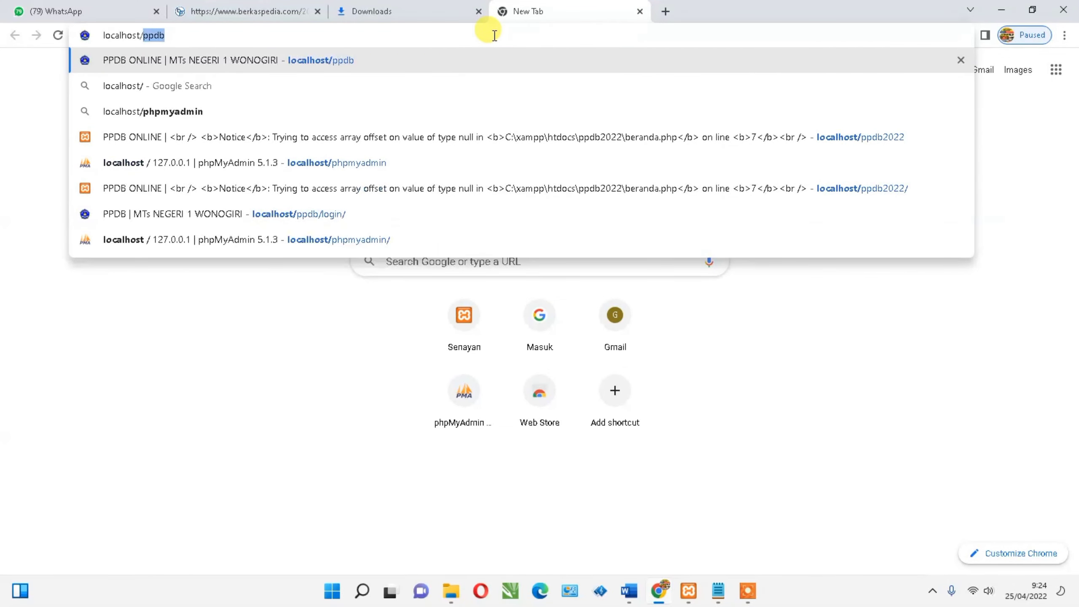
type("eppdb")
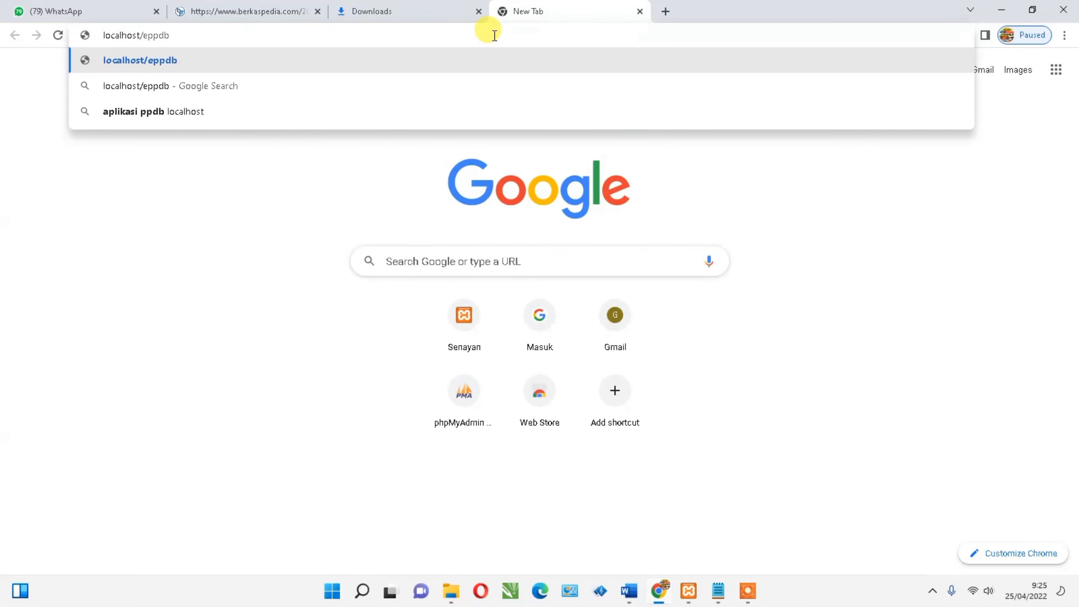
key("Return")
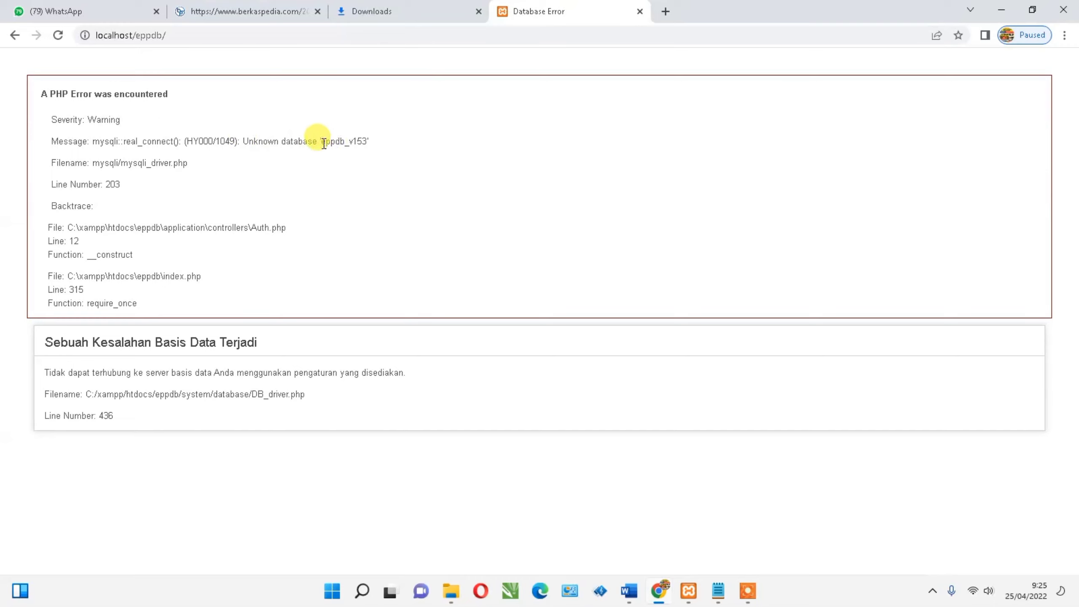
left_click_drag(321, 142, 368, 144)
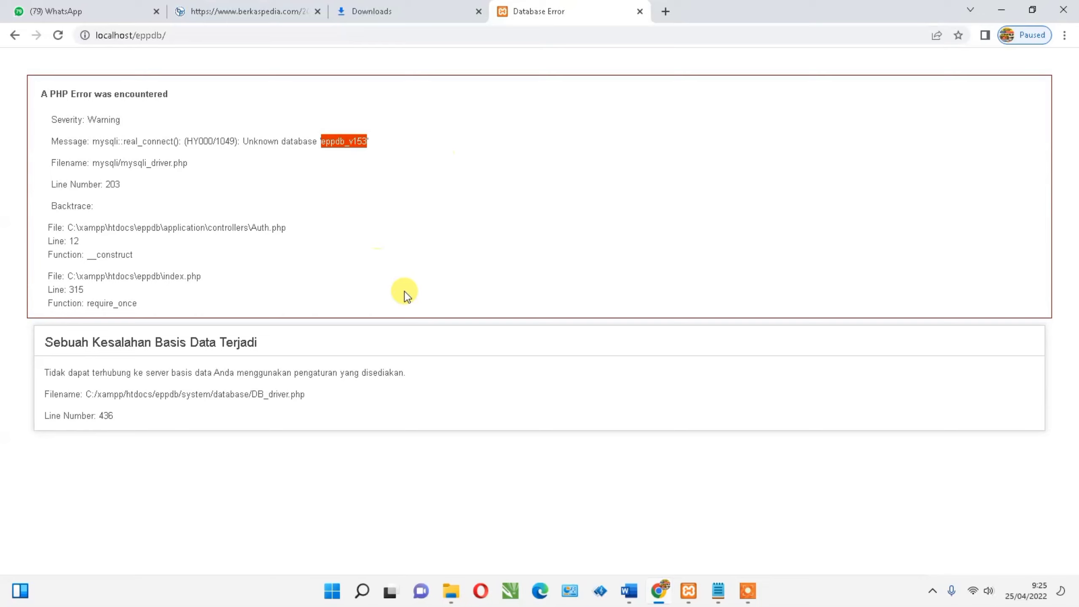
left_click(459, 603)
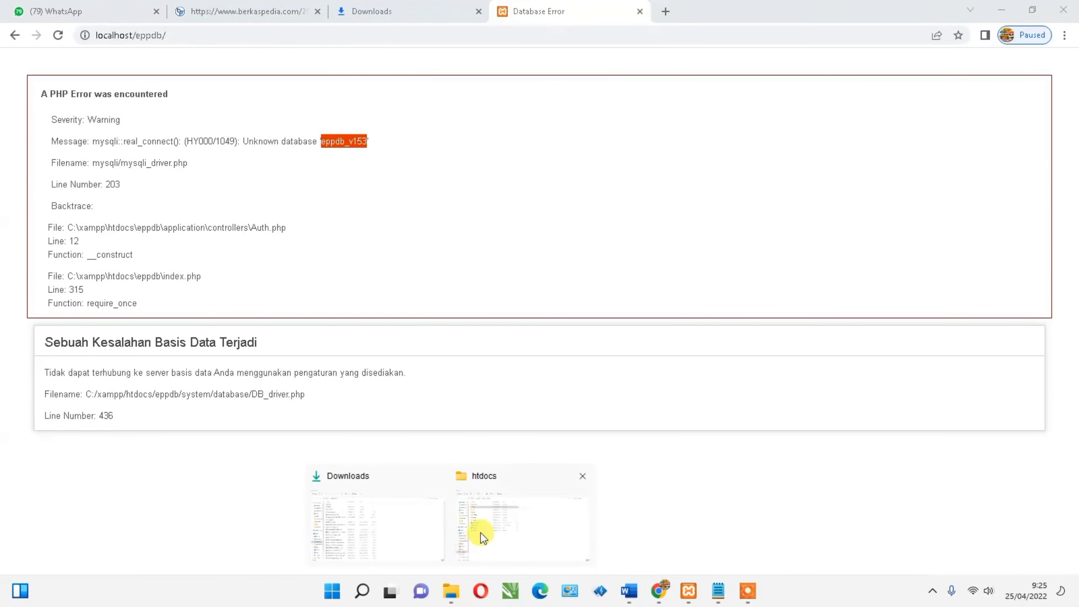
left_click(340, 537)
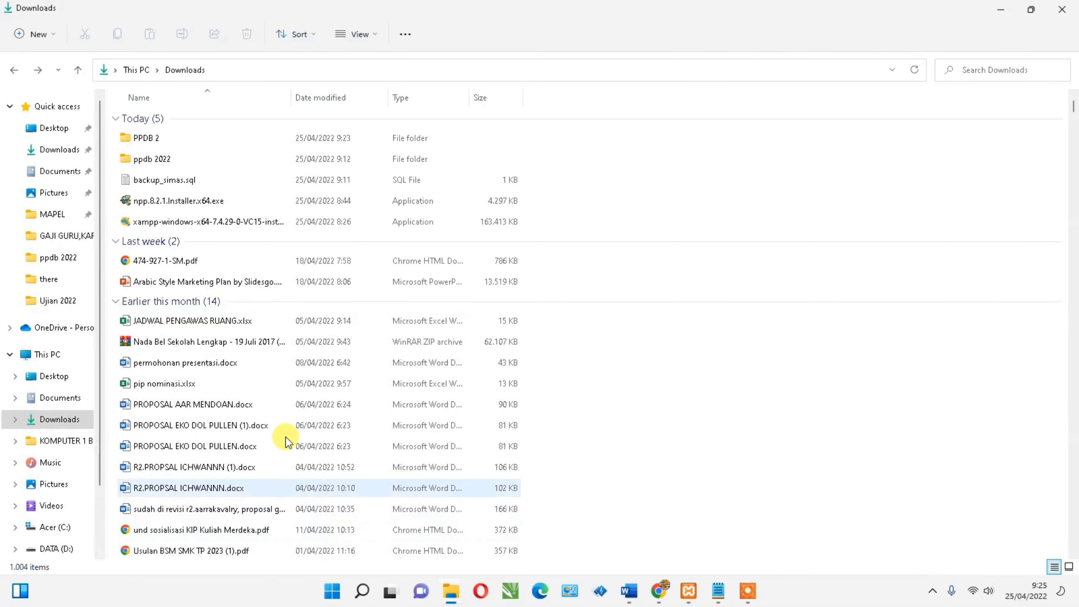
double_click(181, 140)
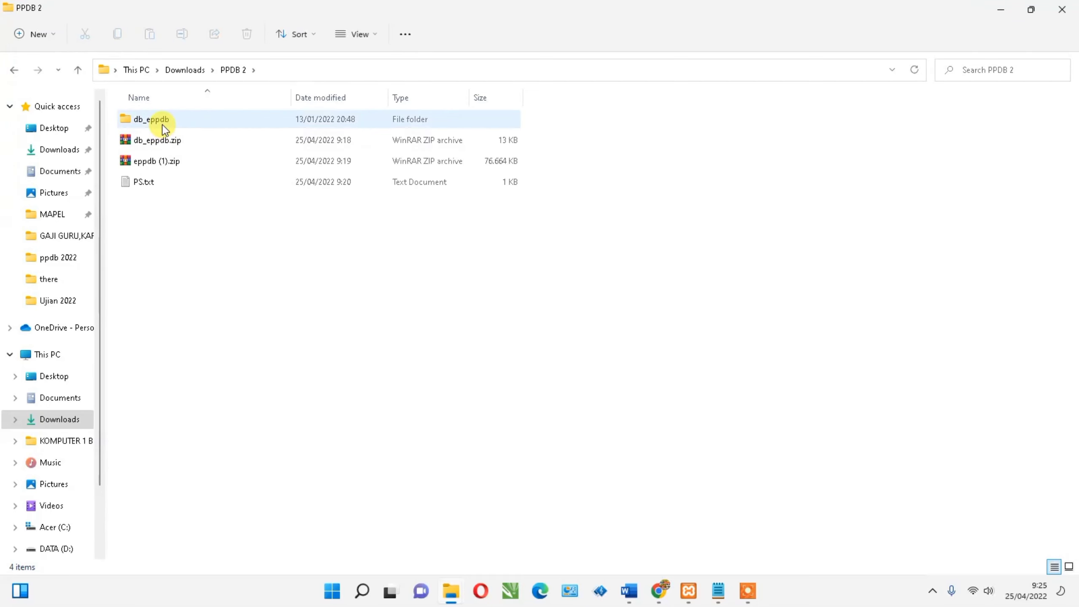
double_click(165, 120)
double_click(177, 123)
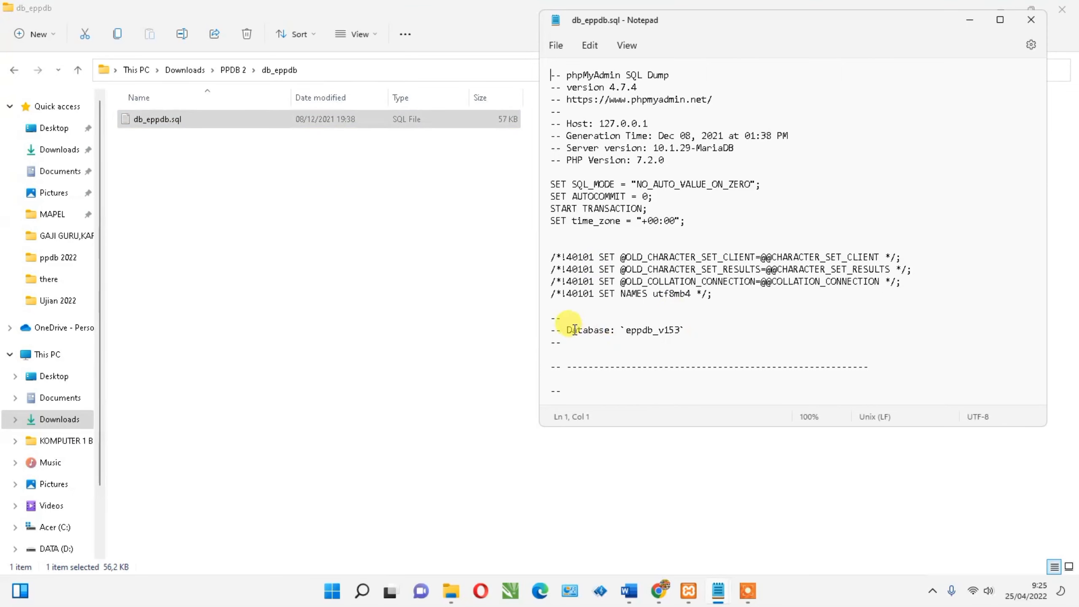
left_click(1031, 19)
left_click(1000, 10)
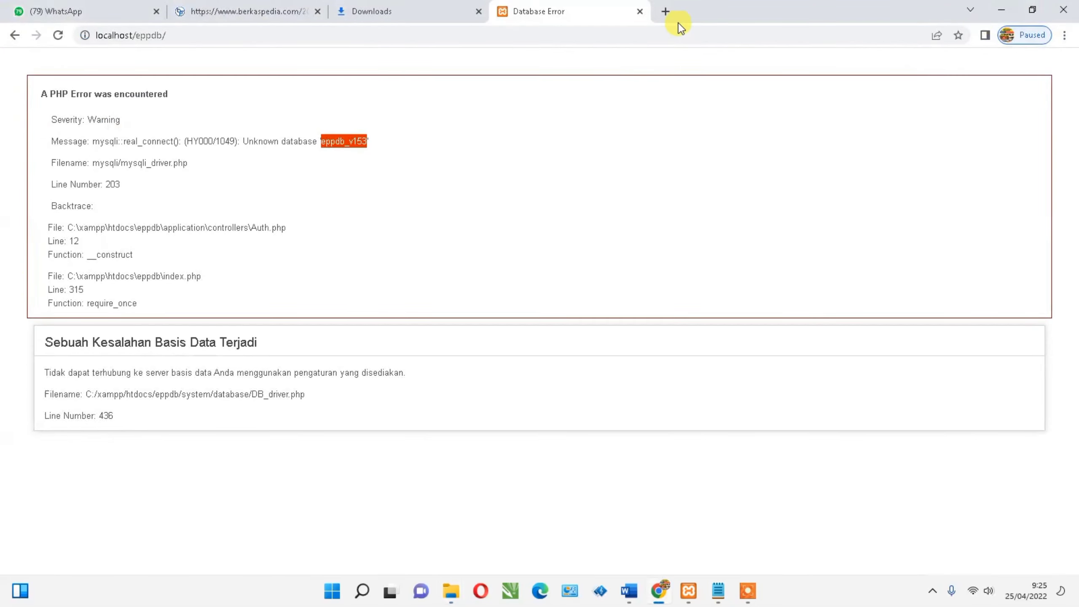
- In a new tab, load localhost/phpmyadmin and show the server's Databases list
left_click(665, 12)
left_click(682, 33)
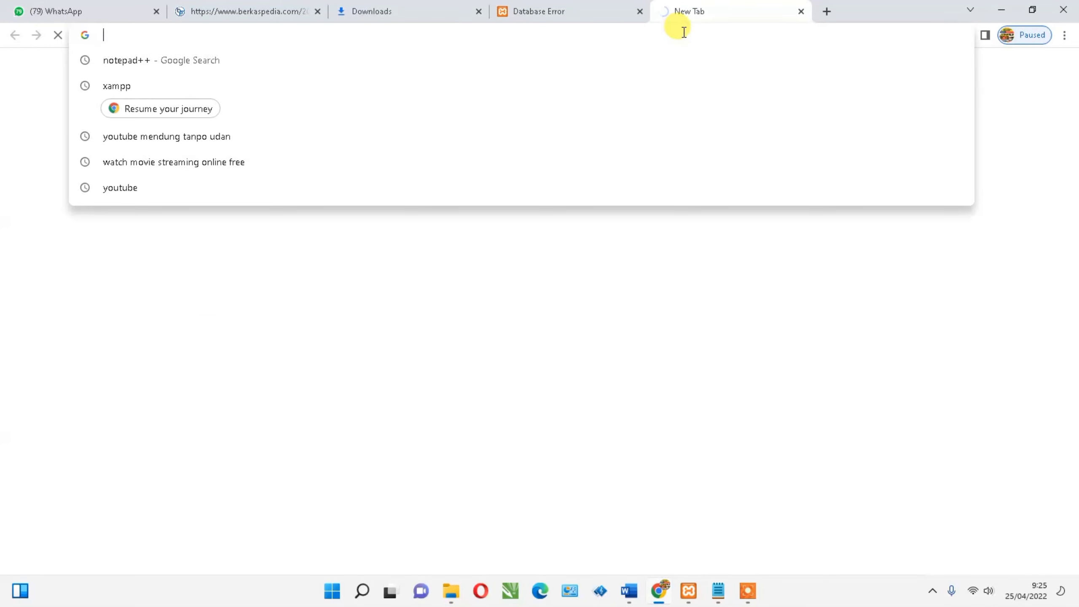
type("loc")
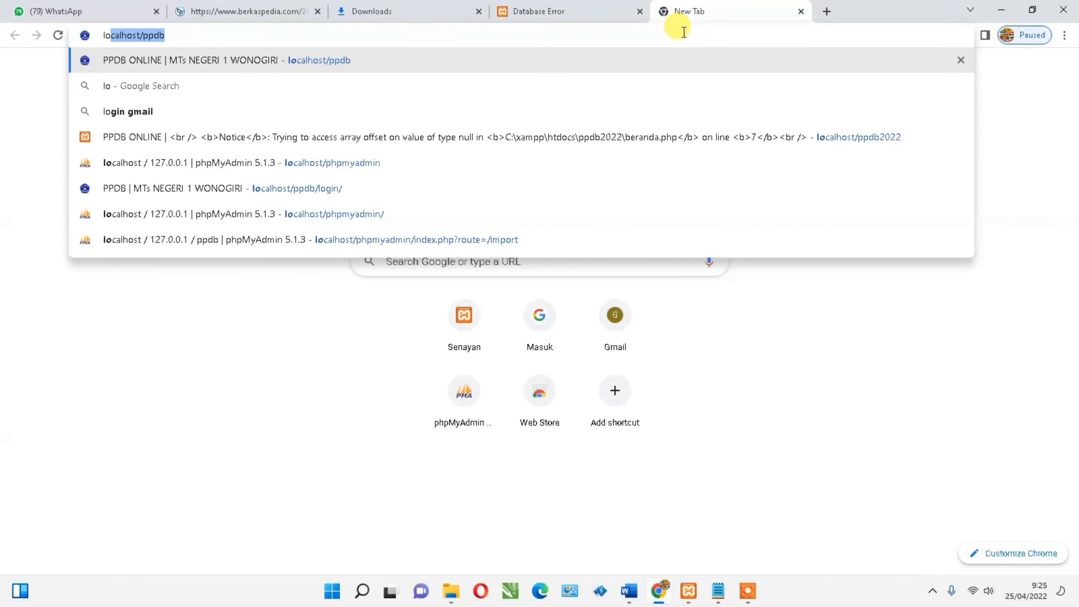
type("alhost")
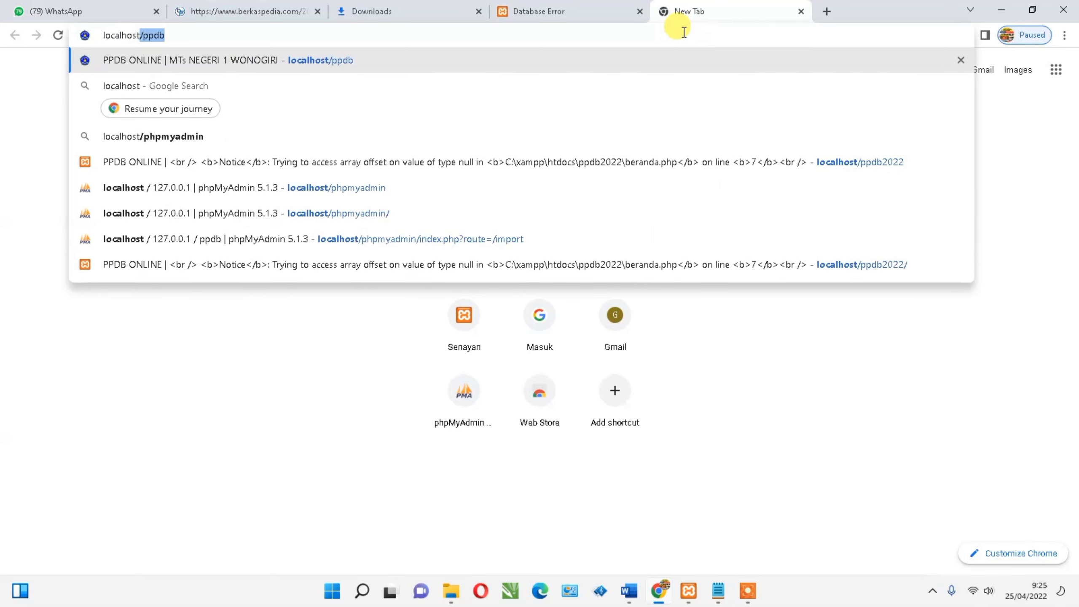
type("/php")
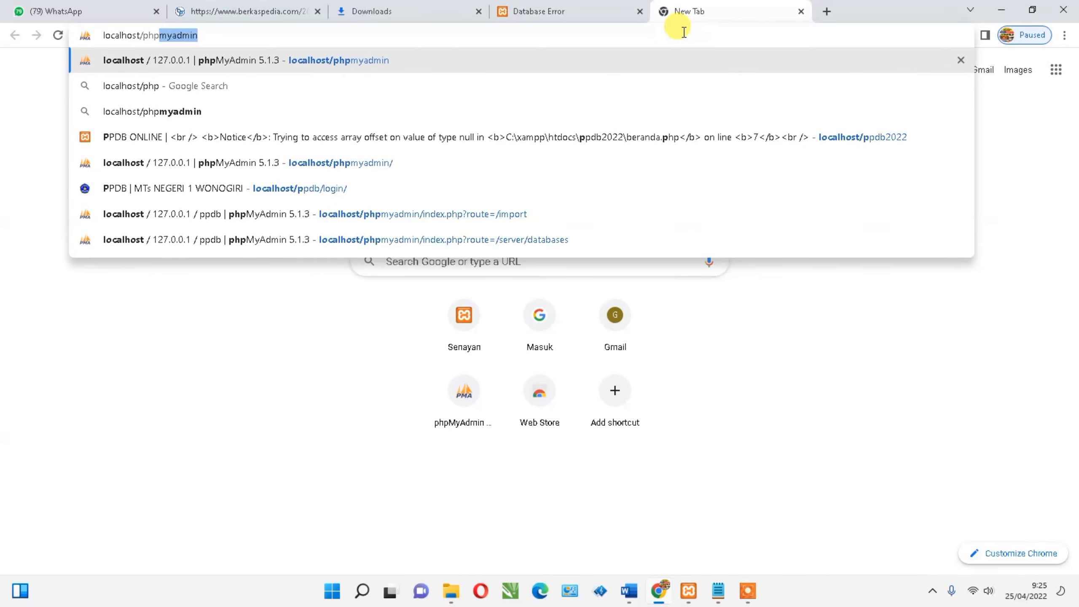
key("Return")
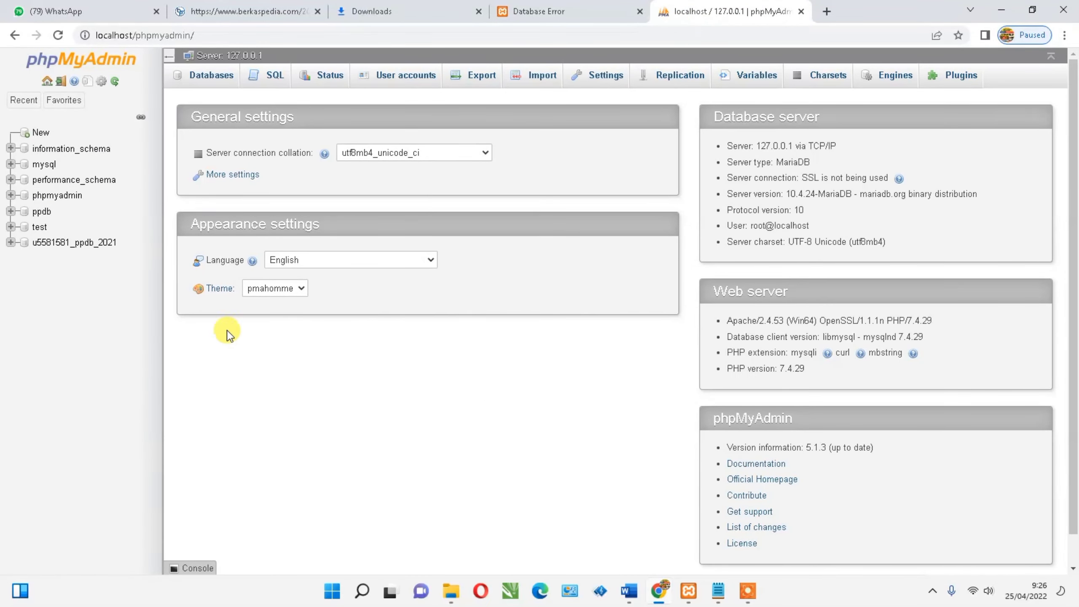
left_click(204, 78)
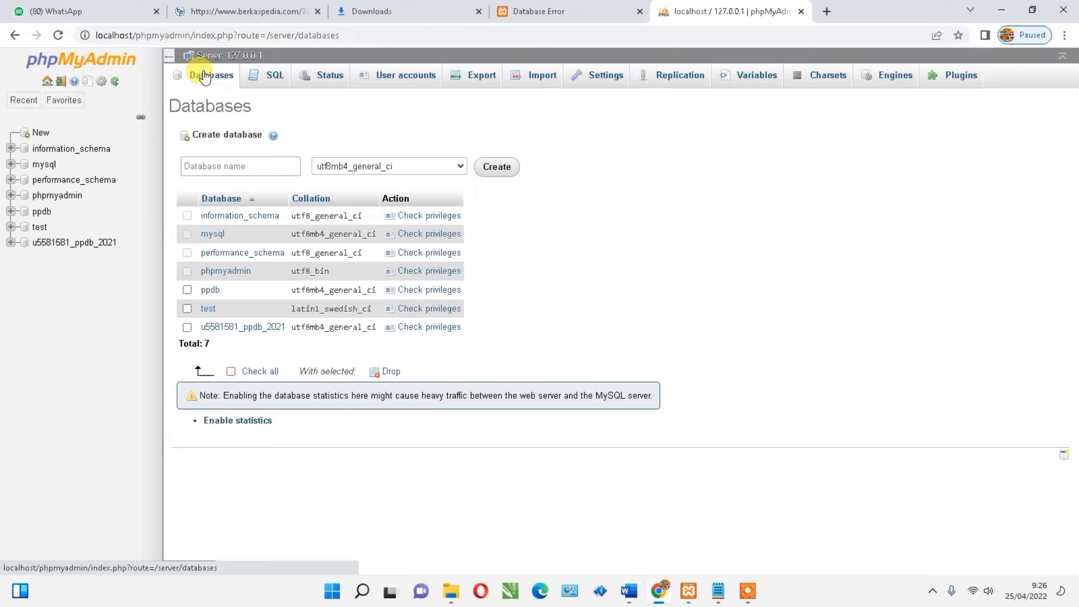
- Create a database named 'eppdb_v153' from the Databases page
left_click(229, 169)
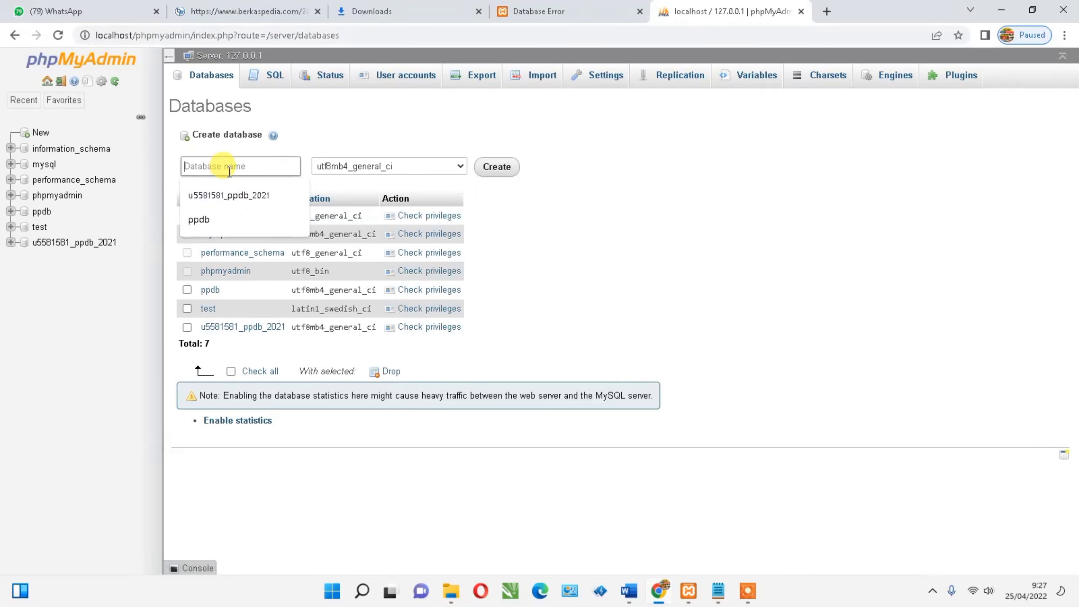
type("eppdb_v153")
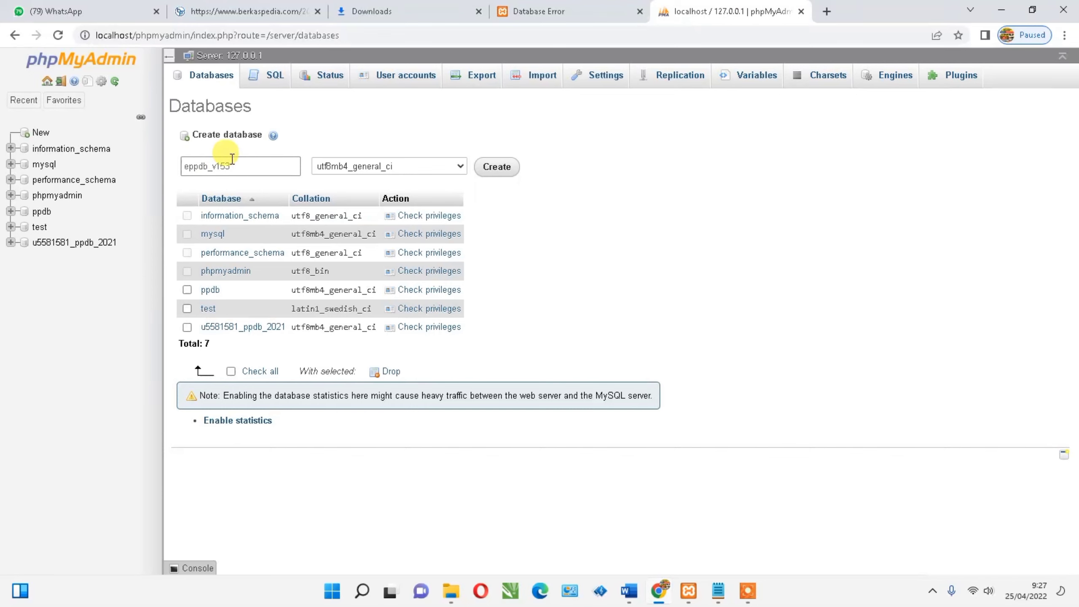
left_click(502, 169)
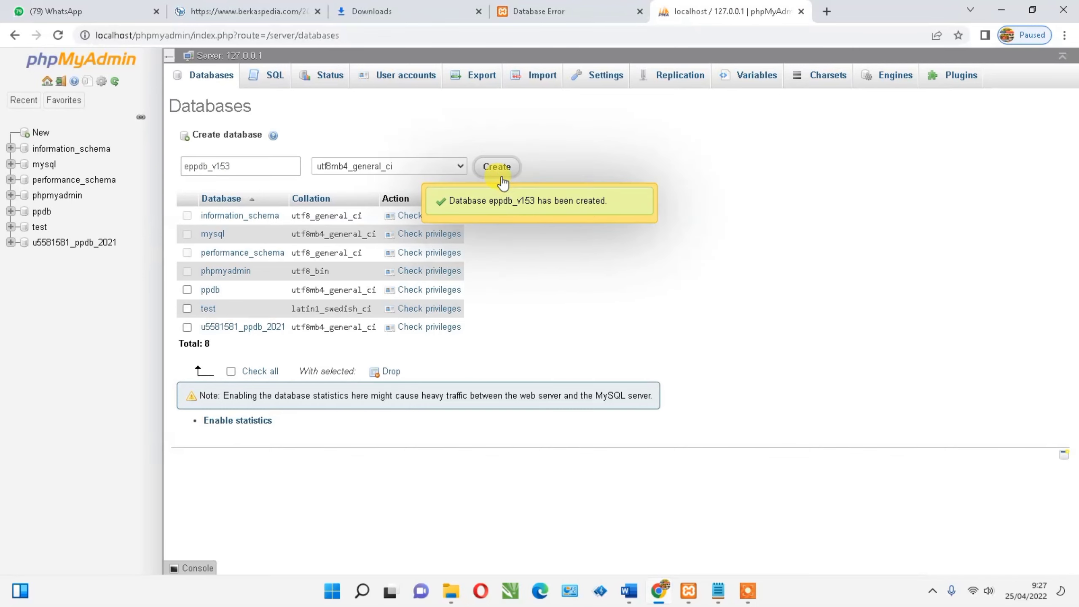
- Import the db_eppdb.sql file from the db_eppdb folder into eppdb_v153
left_click(519, 85)
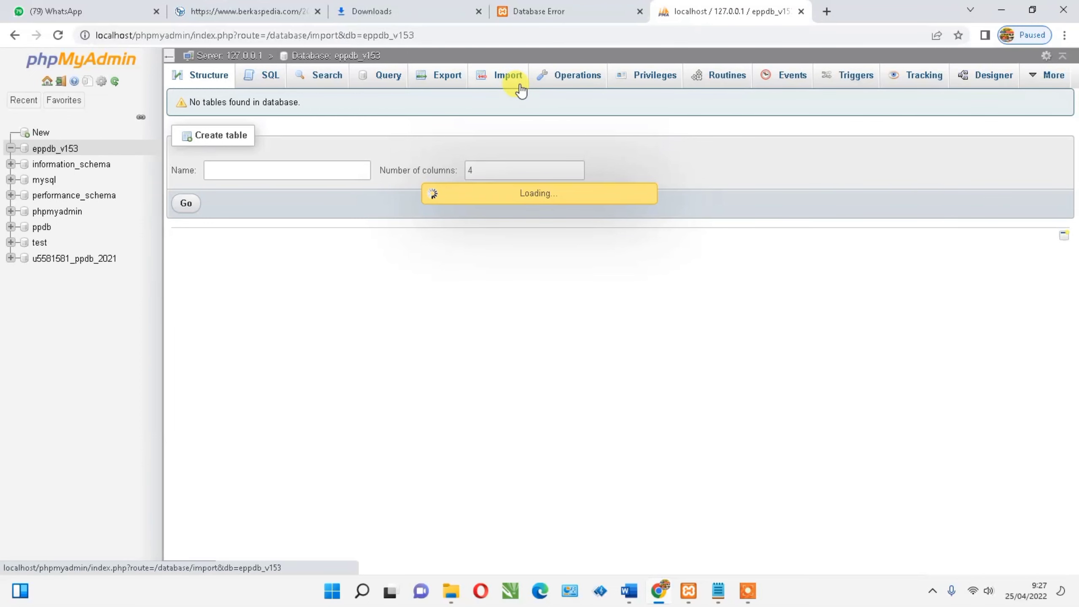
left_click(341, 219)
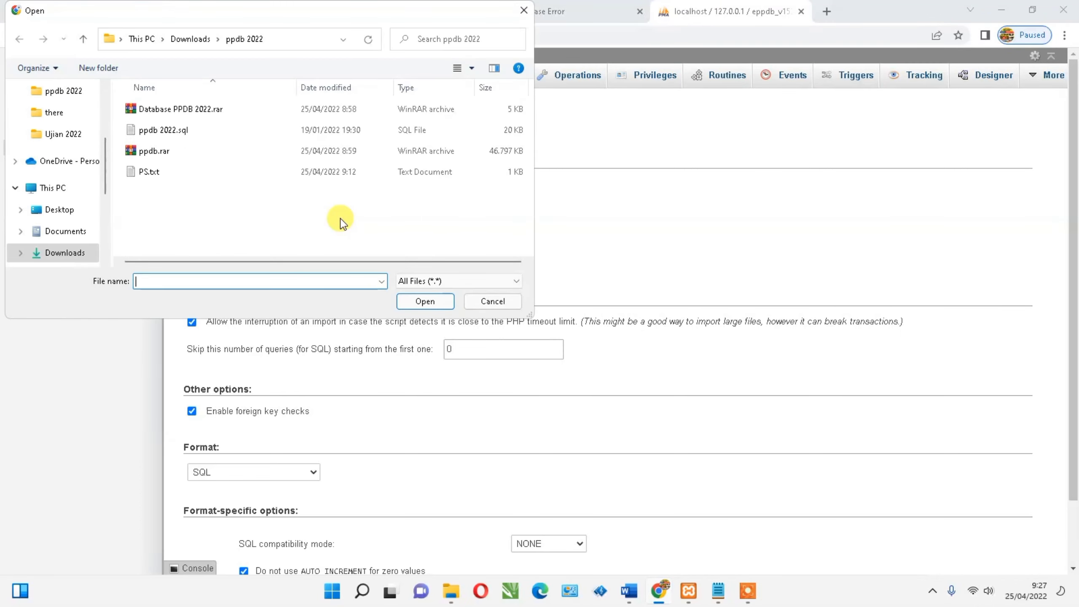
double_click(182, 113)
left_click(182, 110)
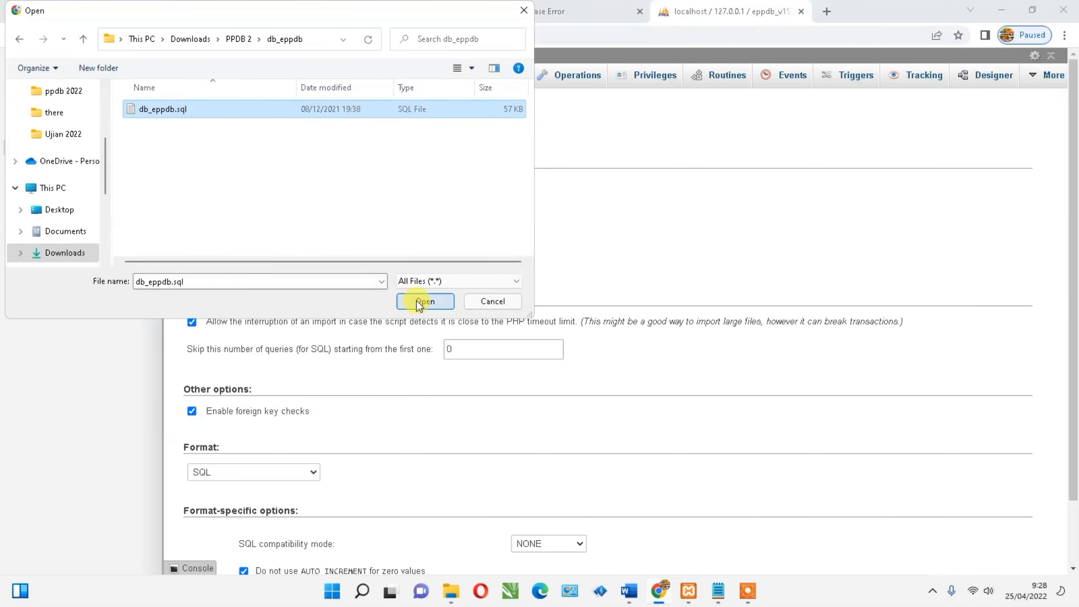
left_click(420, 302)
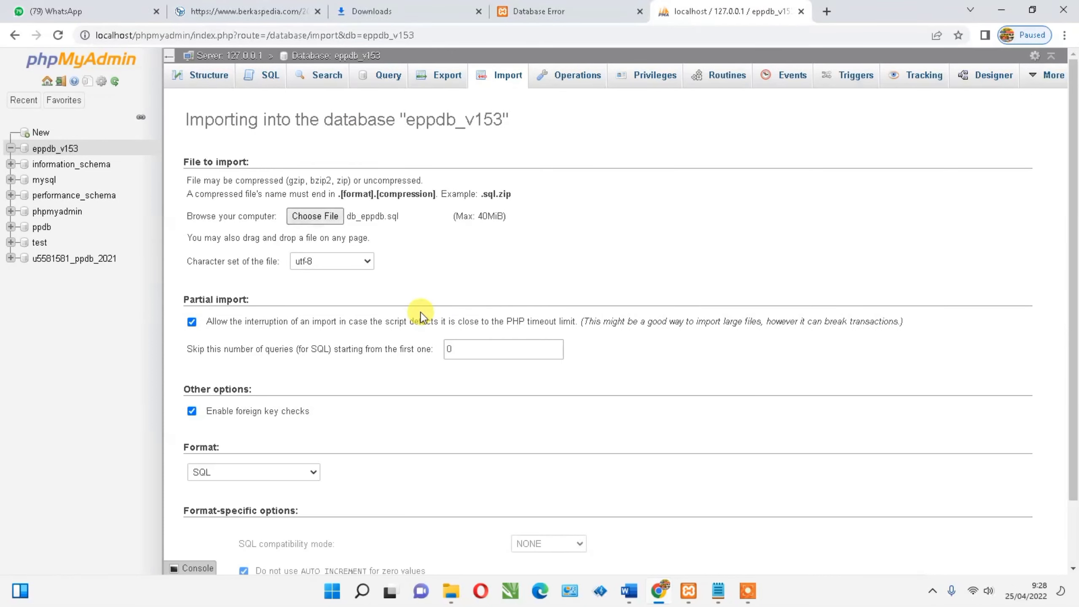
scroll(1057, 340, "down", 2)
left_click(1023, 542)
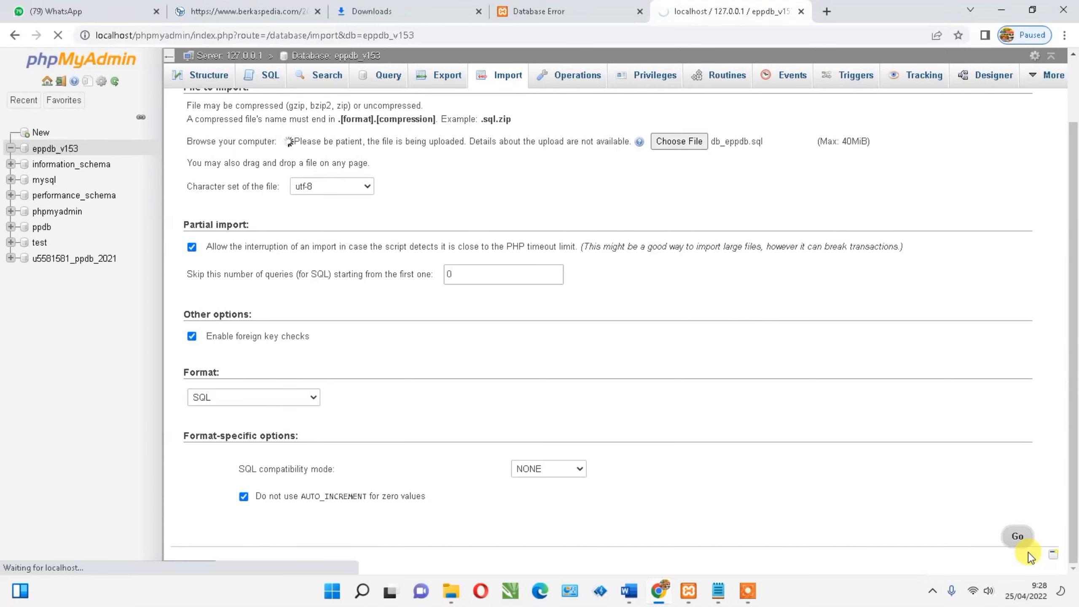
scroll(939, 410, "up", 2)
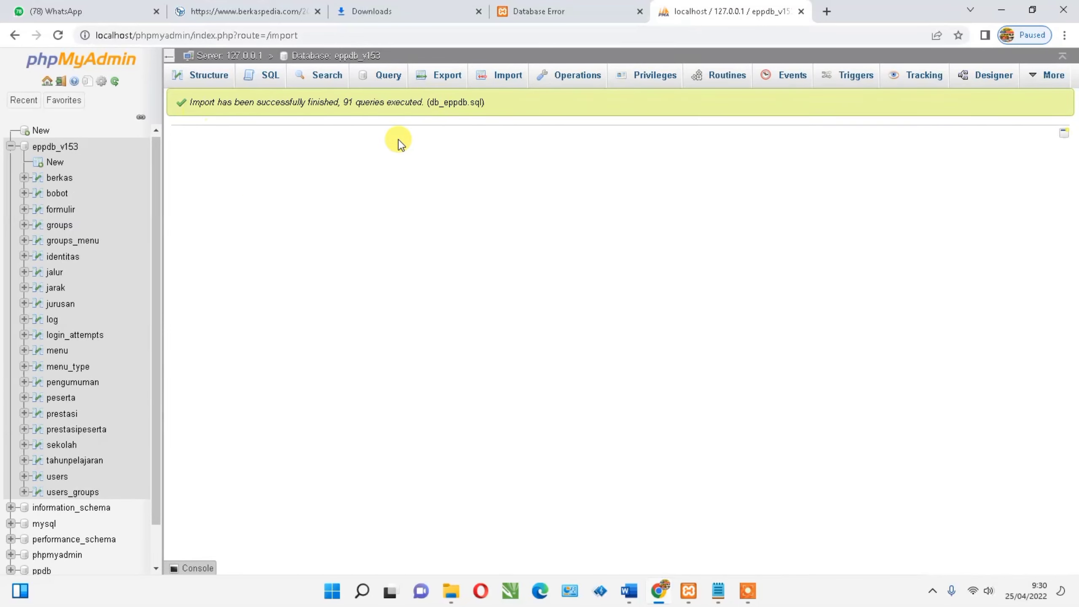
- On the e-PPDB tab, dismiss the Informasi popup and log in as administrator
left_click(574, 8)
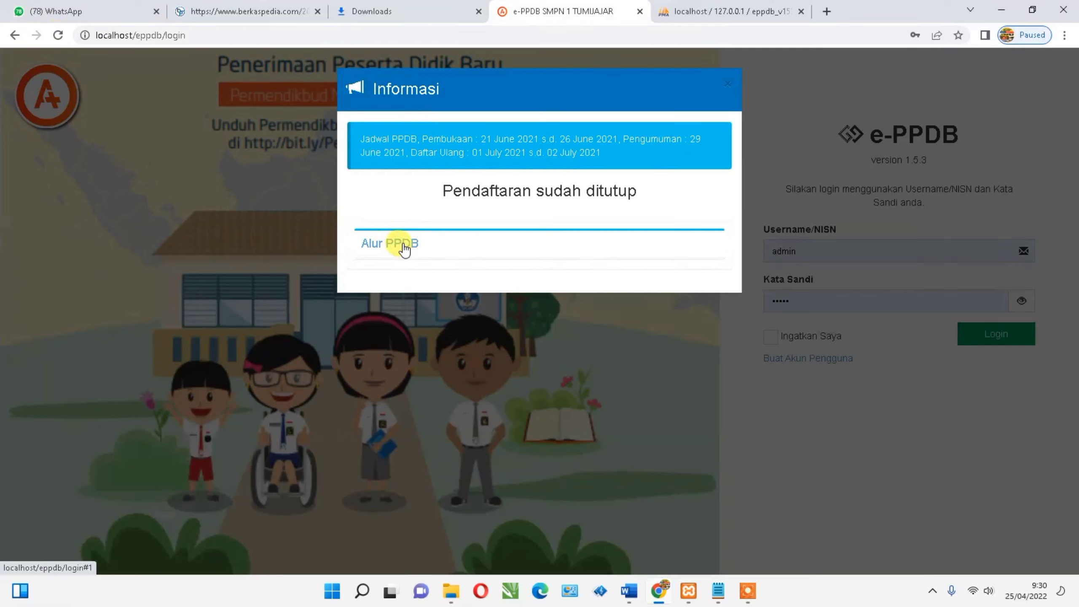
left_click(548, 308)
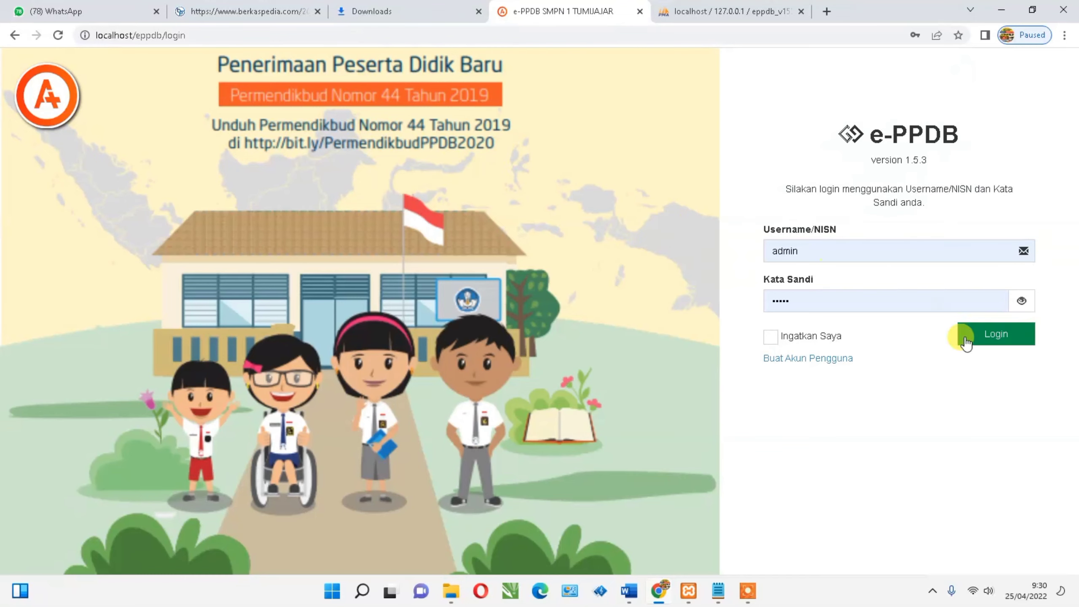
left_click(1022, 302)
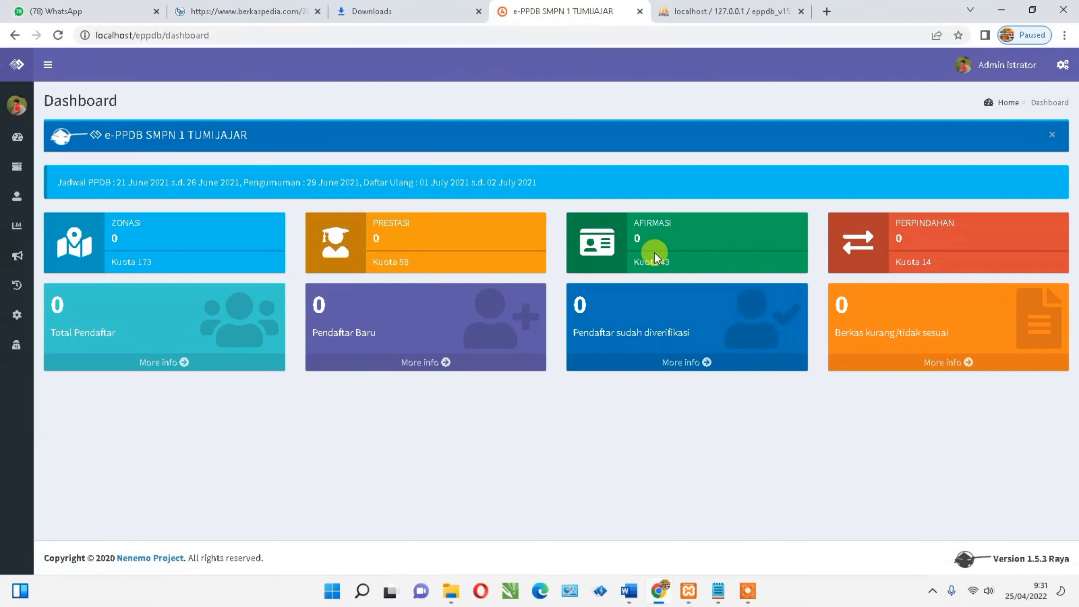
mouse_move(68, 113)
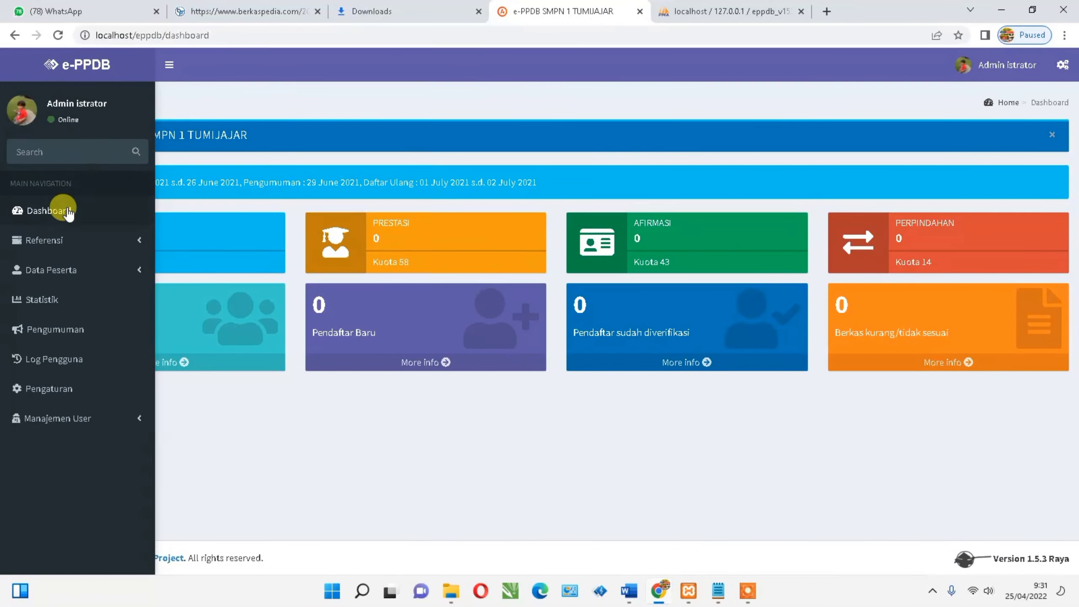
- Expand the Referensi, Data Peserta and Manajemen User sidebar menus
left_click(111, 241)
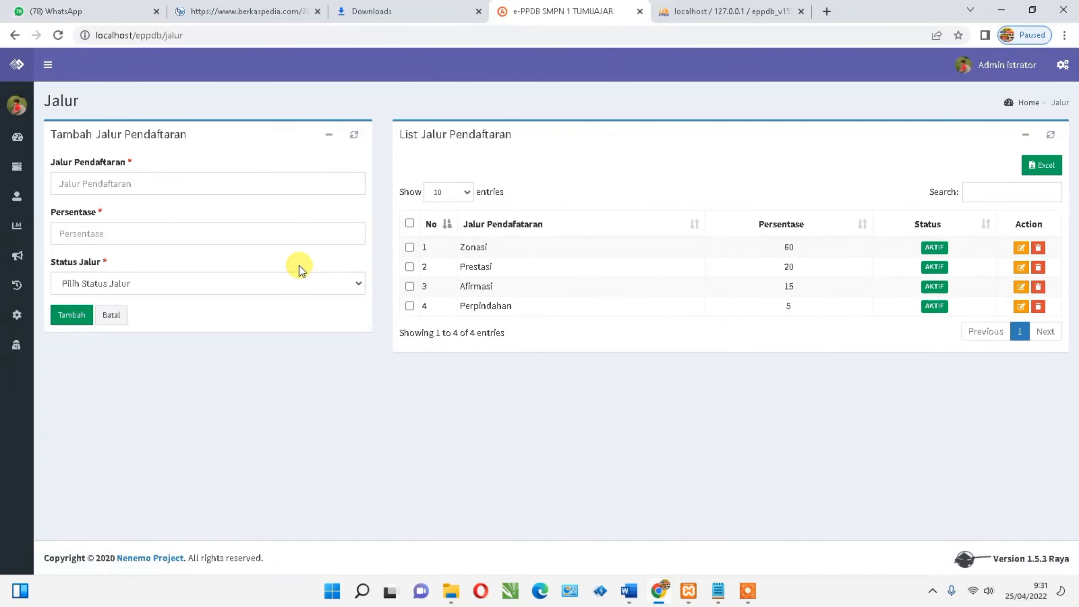
mouse_move(21, 104)
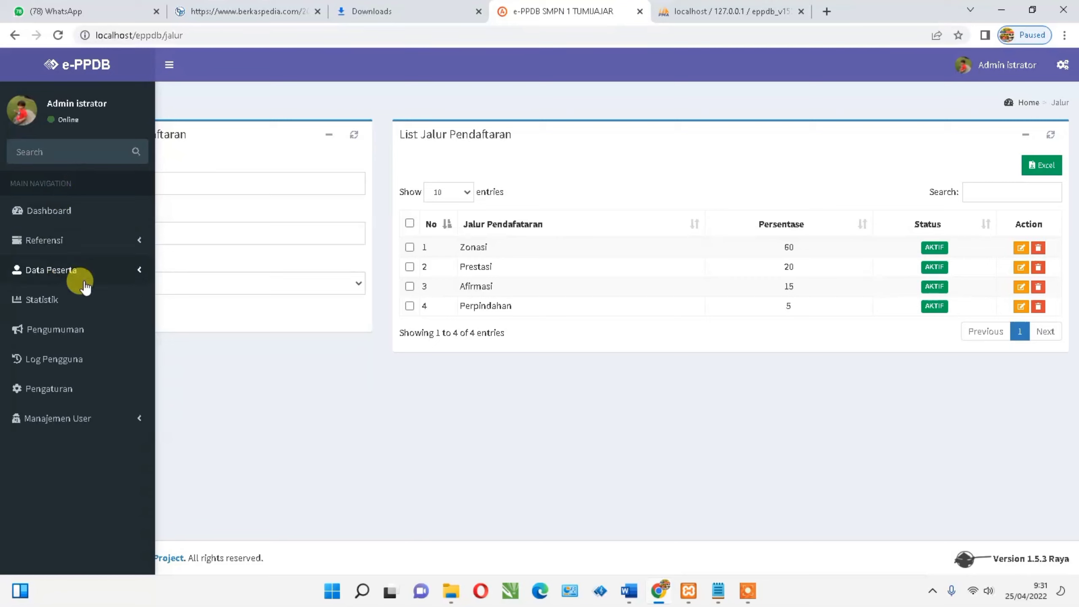
left_click(110, 281)
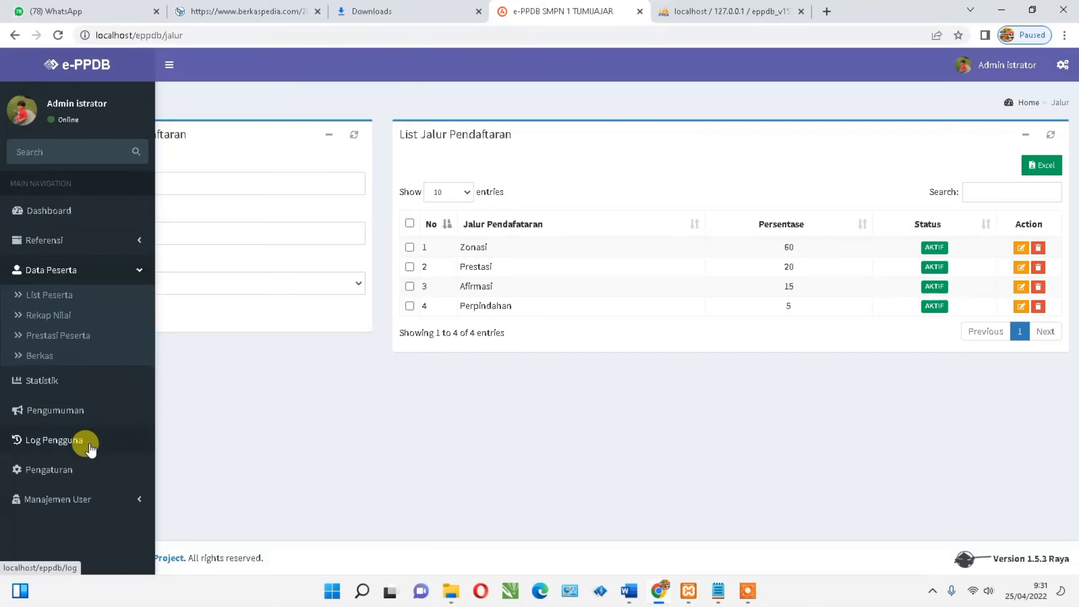
left_click(129, 500)
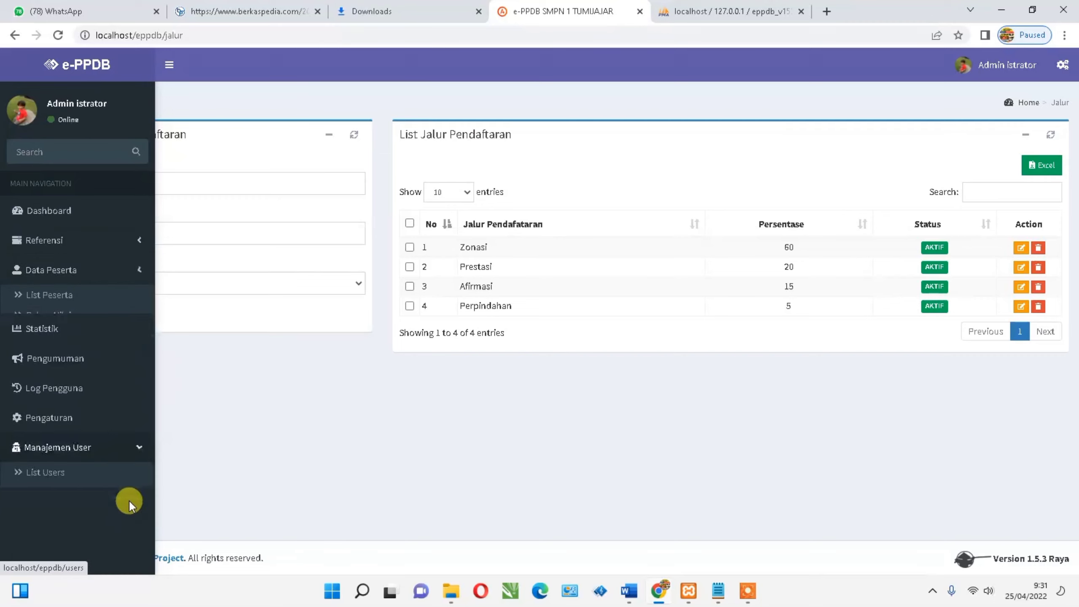
- Open Pengaturan and scroll through the school identity, logo and header settings
left_click(73, 395)
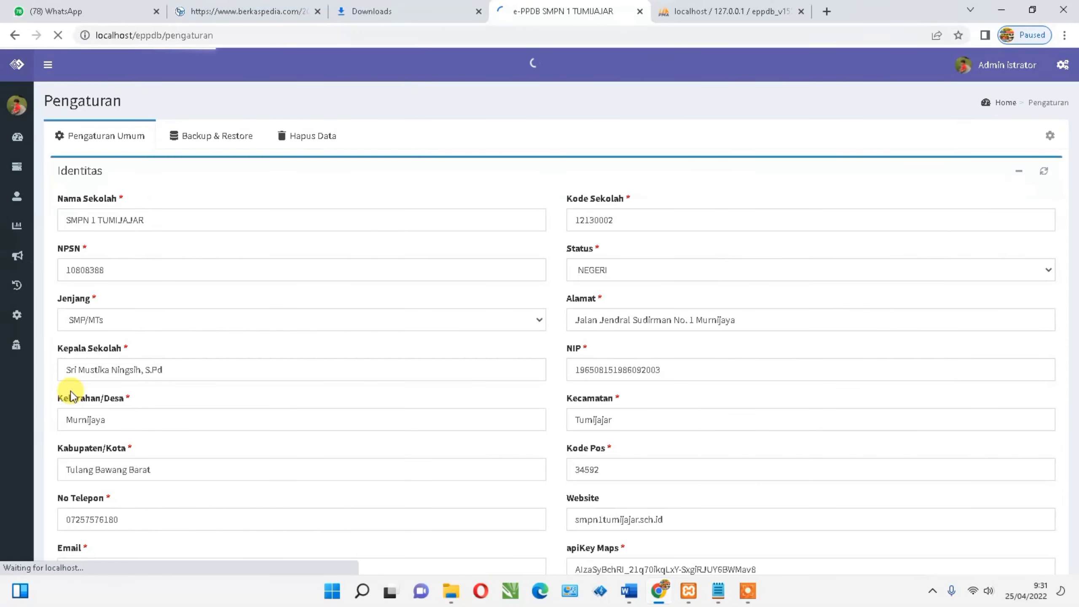
scroll(630, 418, "down", 5)
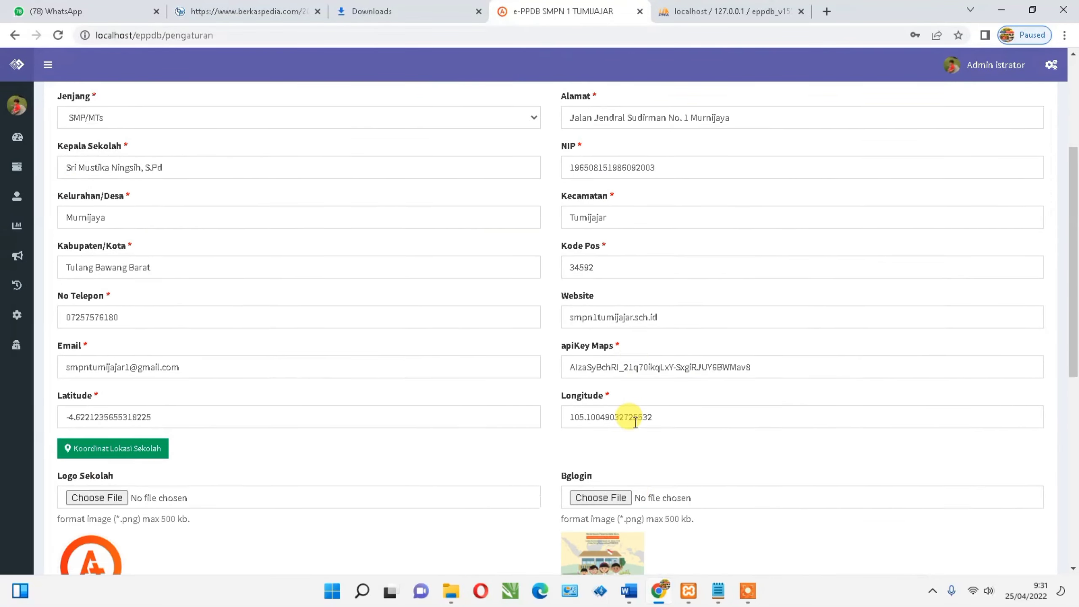
scroll(638, 435, "down", 7)
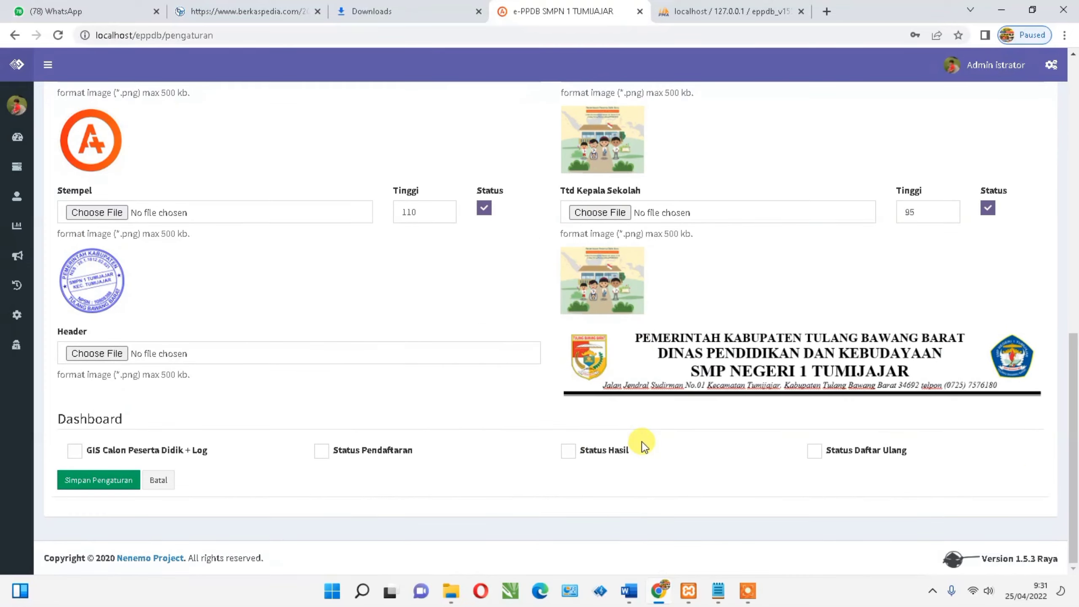